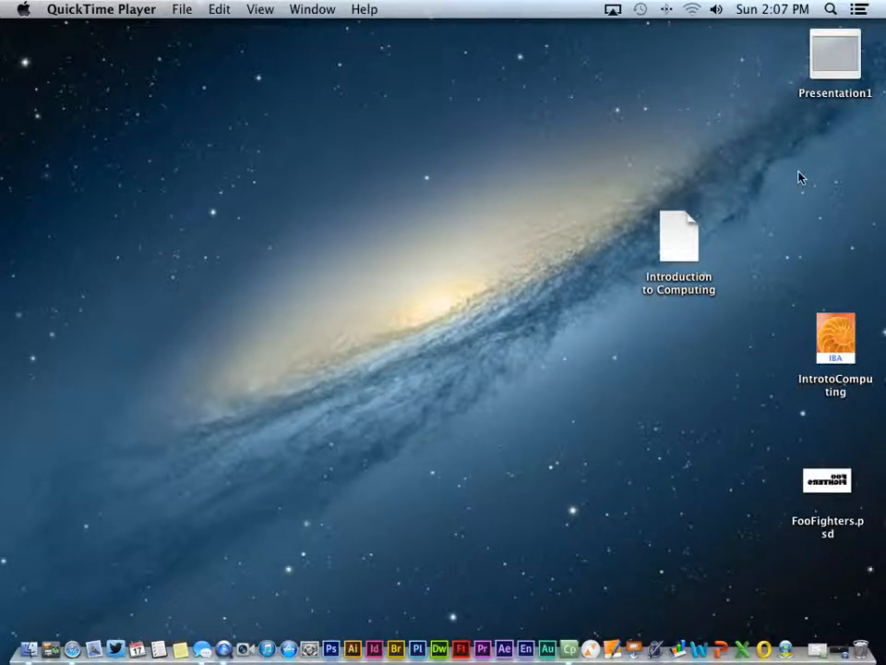
Open the Presentation1 file from the desktop in PowerPoint and move its window up so the whole toolbar shows
drag(842, 44, 573, 104)
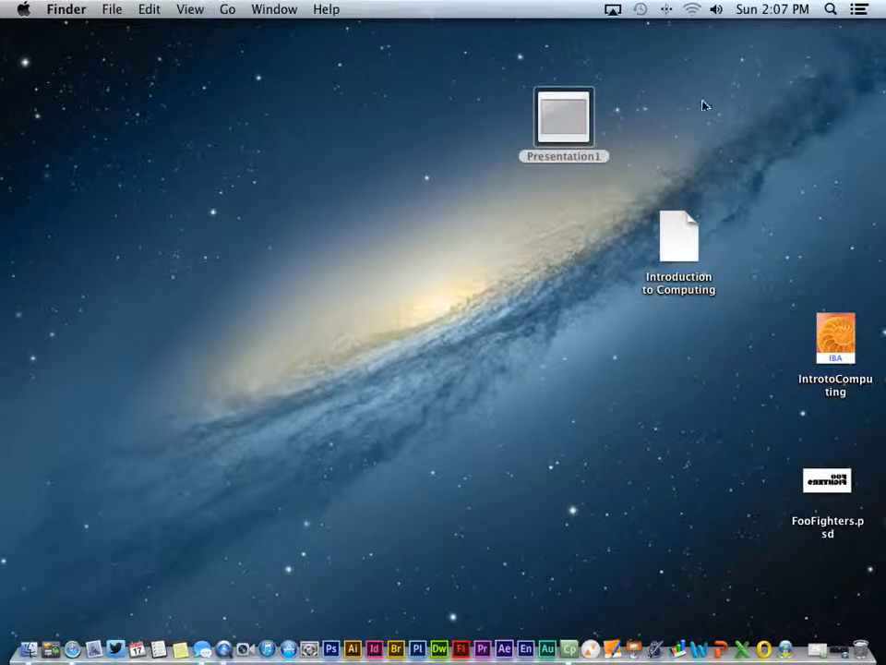
click(702, 106)
click(568, 115)
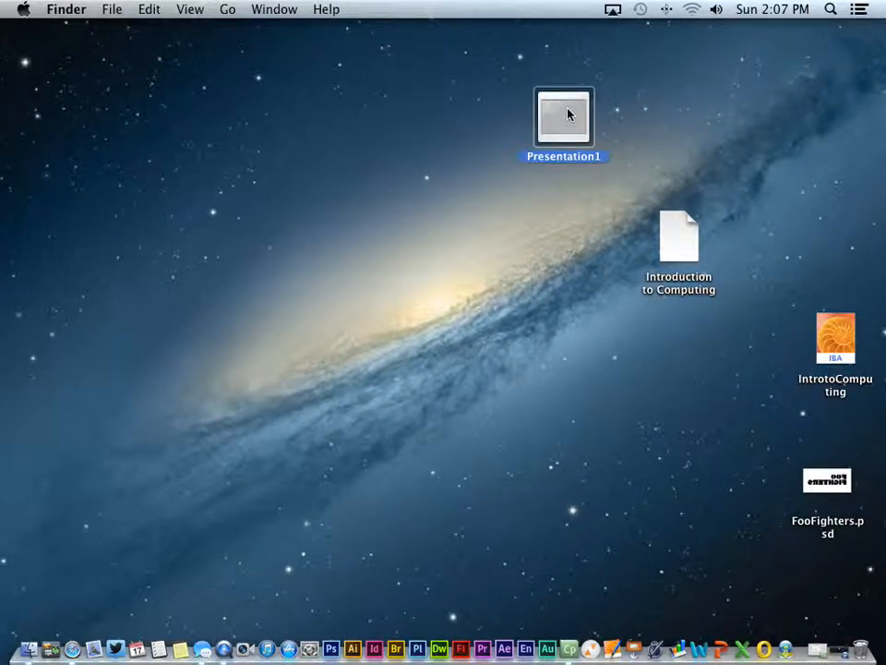
right_click(568, 114)
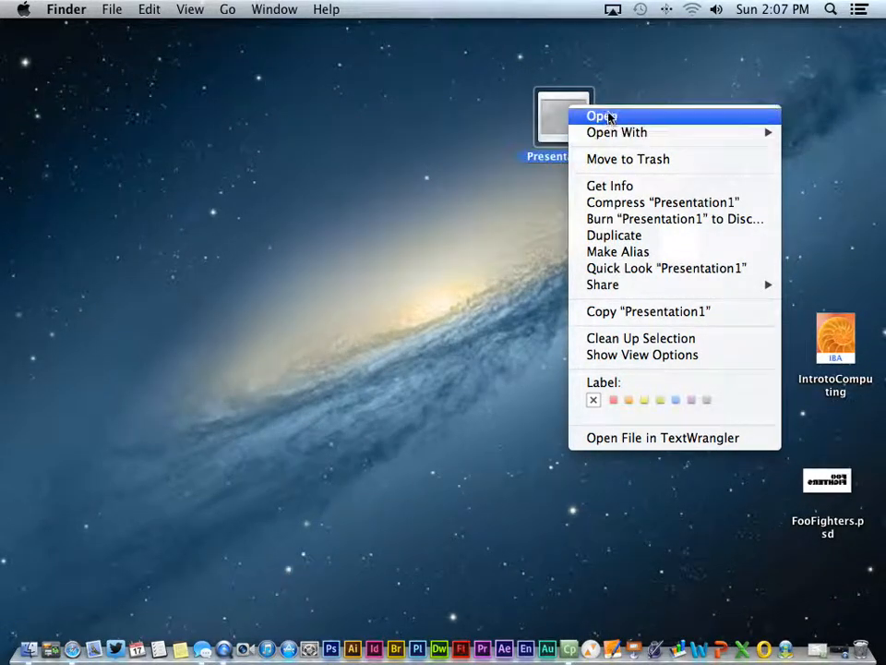
click(609, 116)
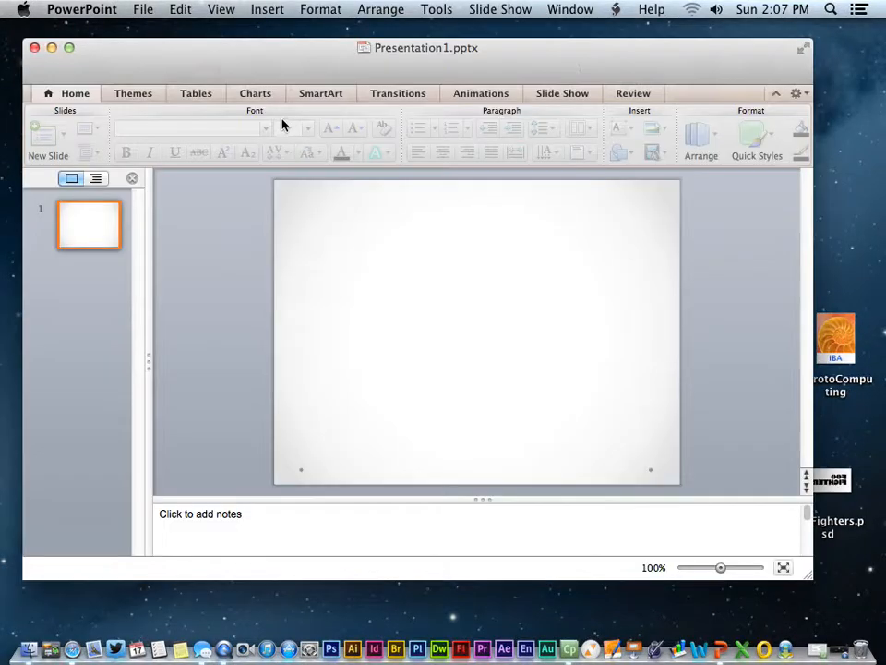
mouse_move(259, 47)
mouse_down()
mouse_move(254, 36)
mouse_move(264, 34)
mouse_up()
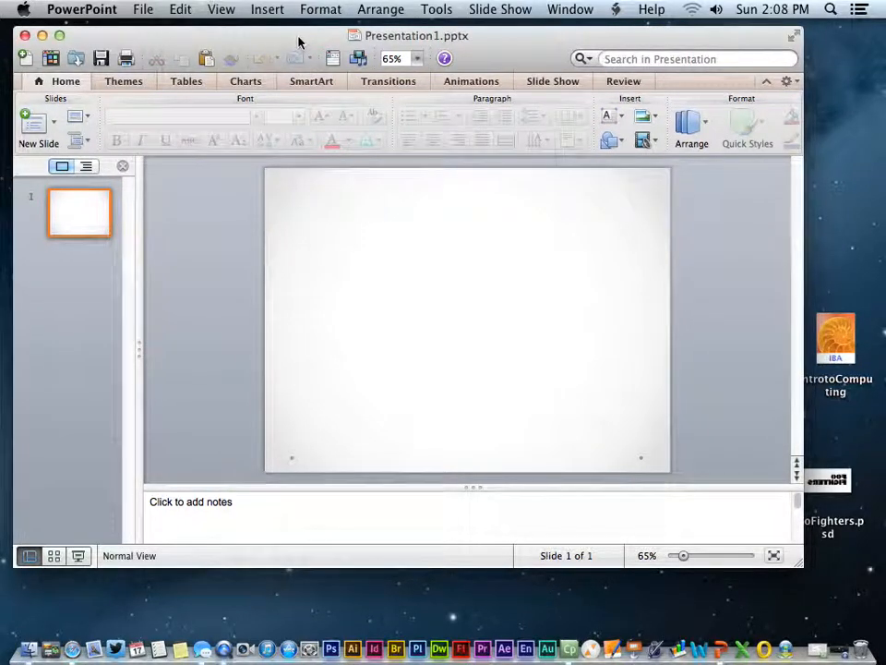
drag(299, 38, 303, 38)
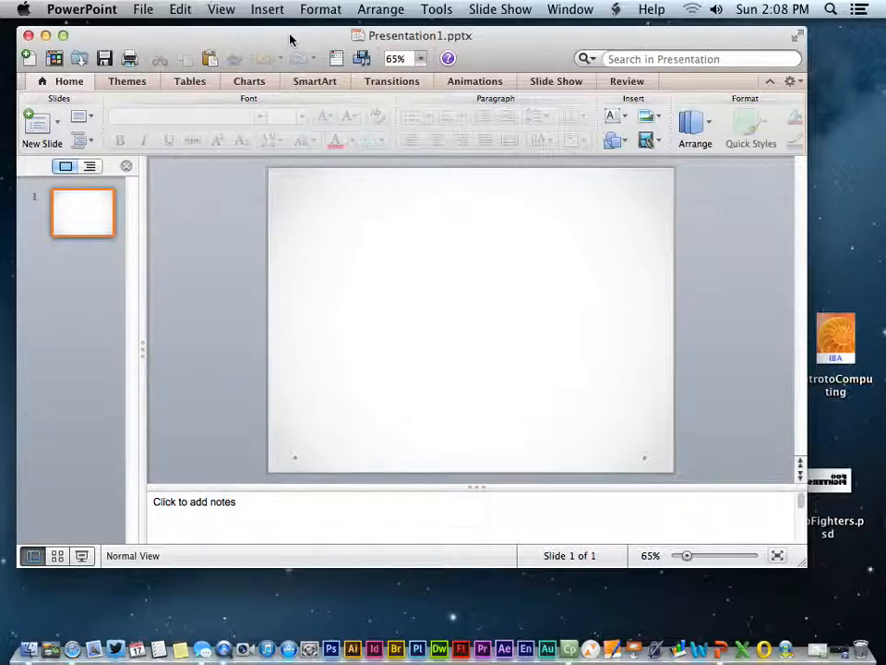
drag(285, 38, 283, 38)
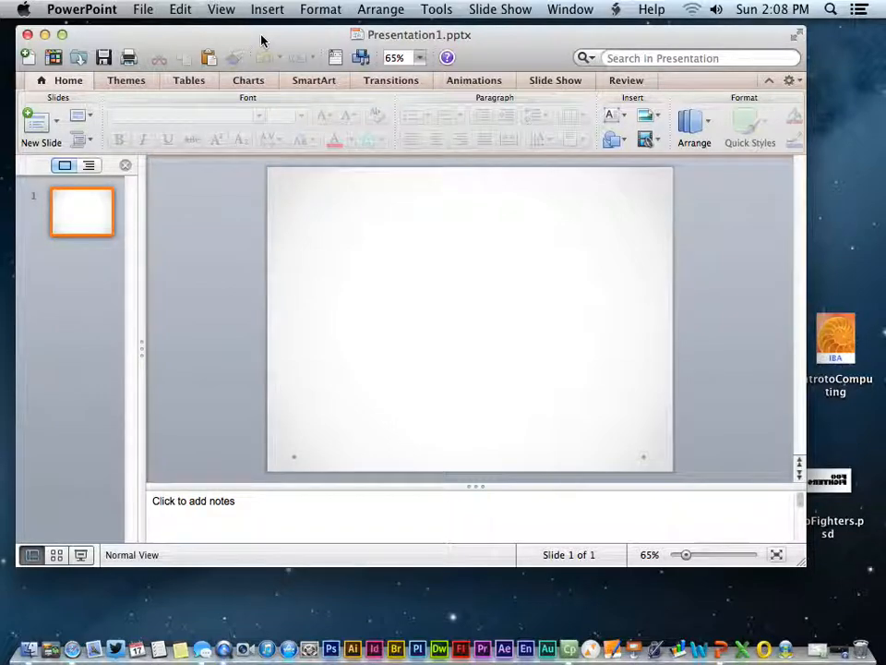
drag(255, 37, 252, 37)
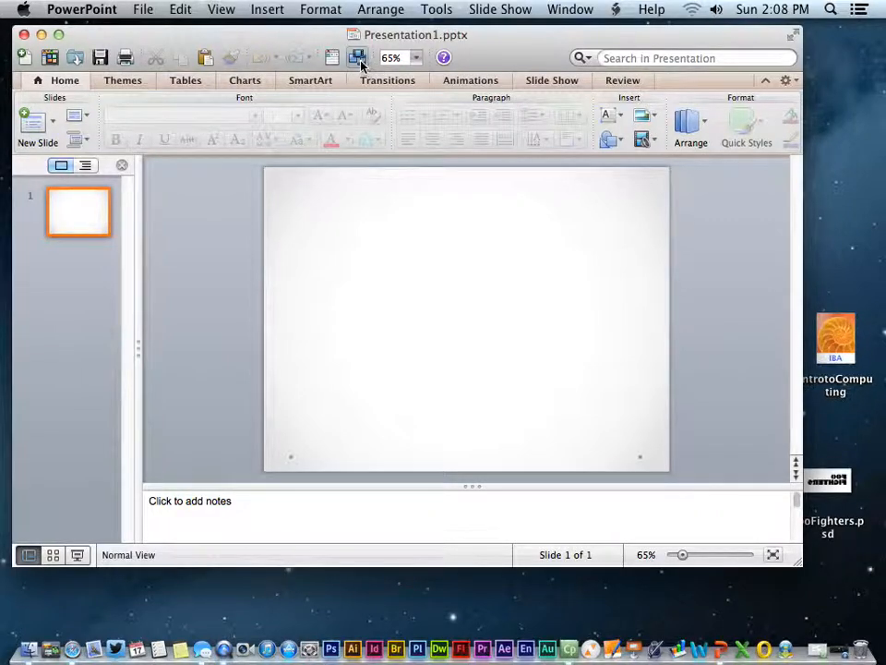
drag(317, 35, 321, 35)
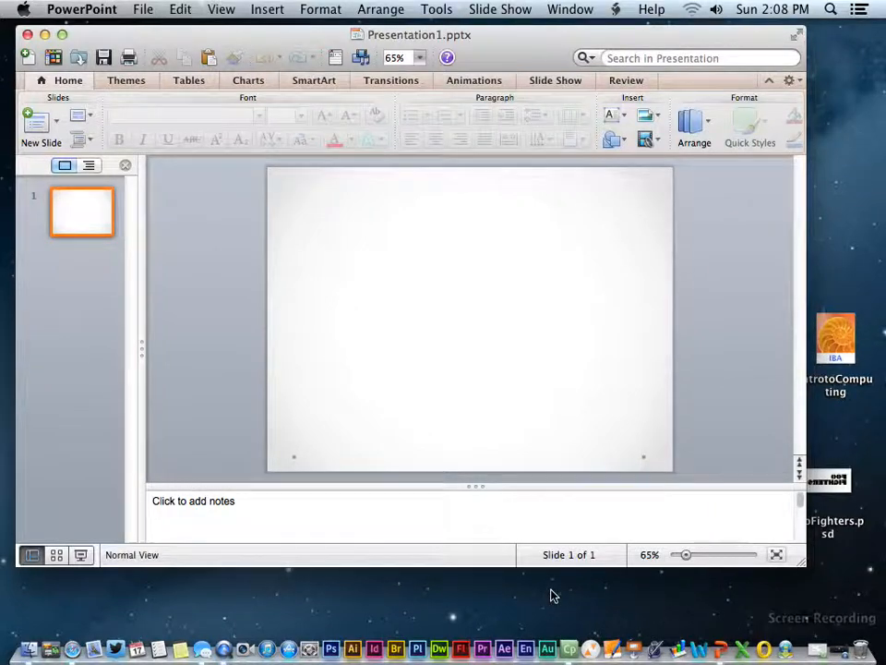
Switch to Adobe Captivate and examine the default Clear, Back, Skip and Submit buttons on the Multiple Choice slide
click(570, 649)
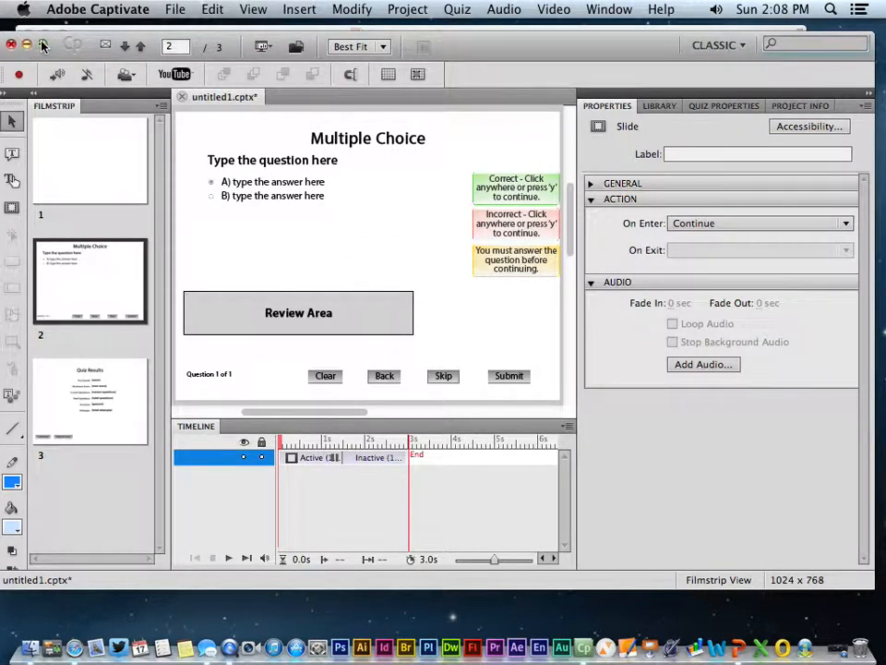
drag(63, 45, 67, 37)
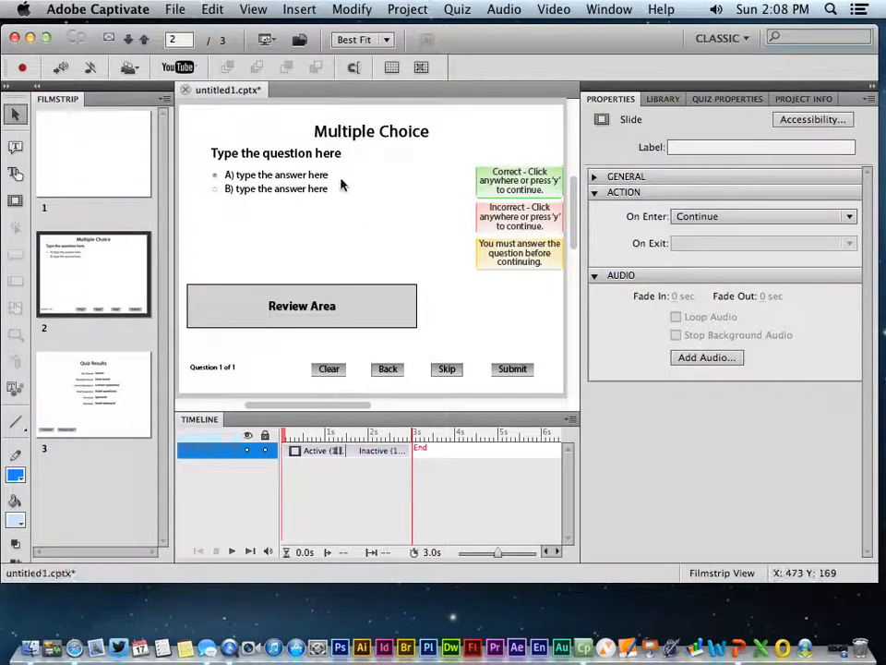
click(330, 368)
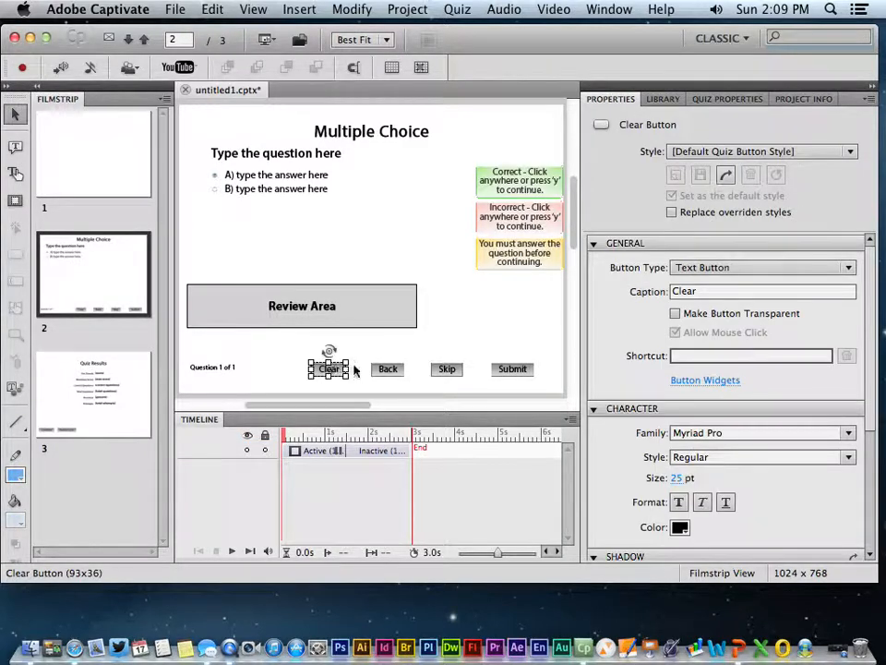
click(388, 371)
click(447, 370)
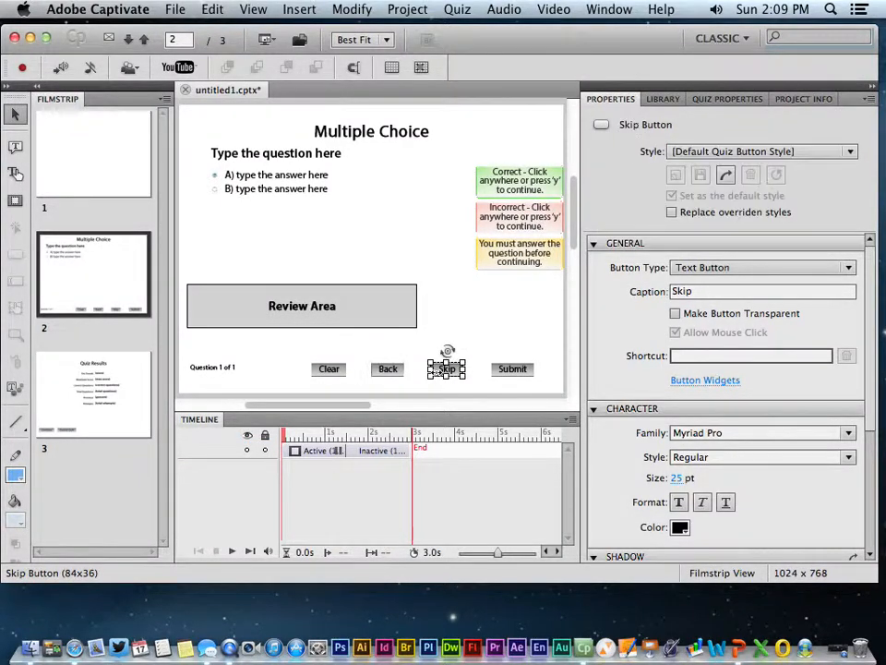
click(512, 372)
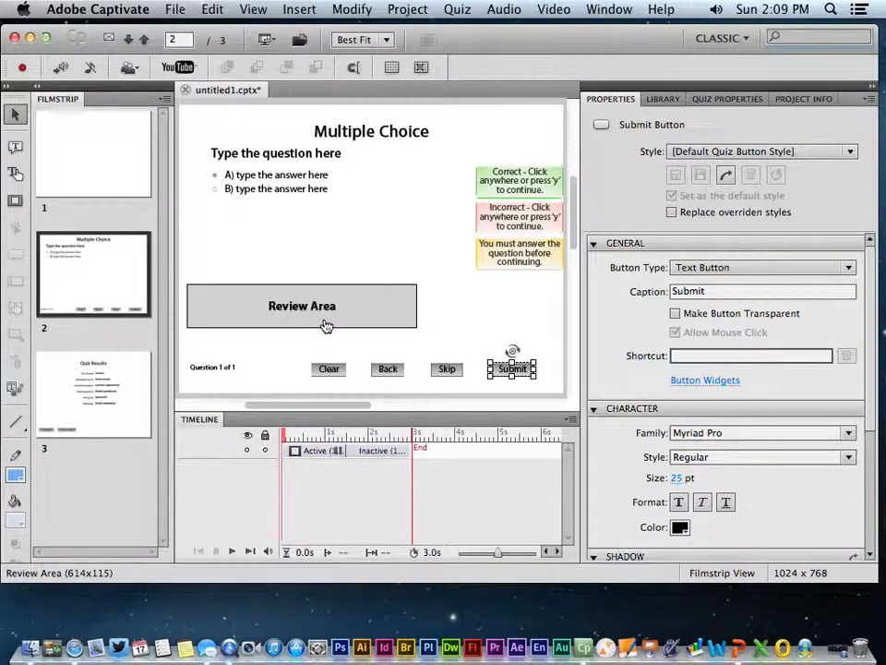
click(326, 368)
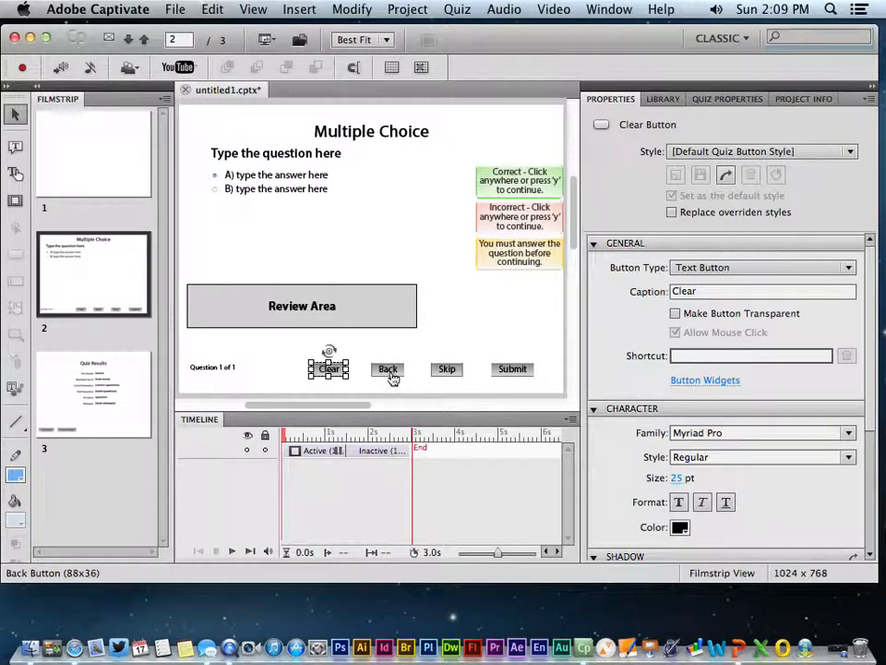
click(389, 369)
click(475, 323)
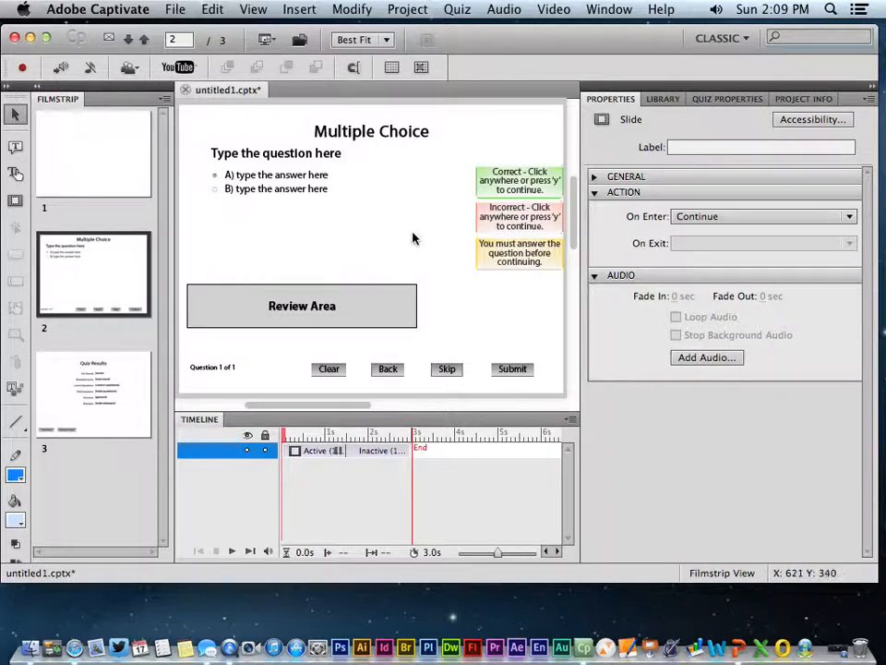
Return to PowerPoint and draw a rounded rectangle about 1.82" wide and 0.73" high on the blank slide
click(29, 38)
click(360, 256)
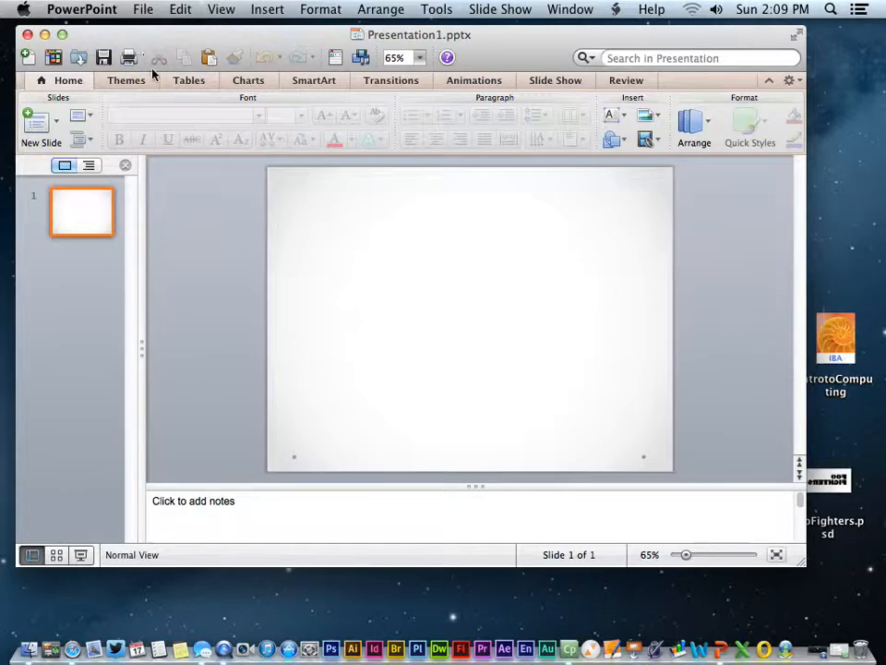
click(262, 9)
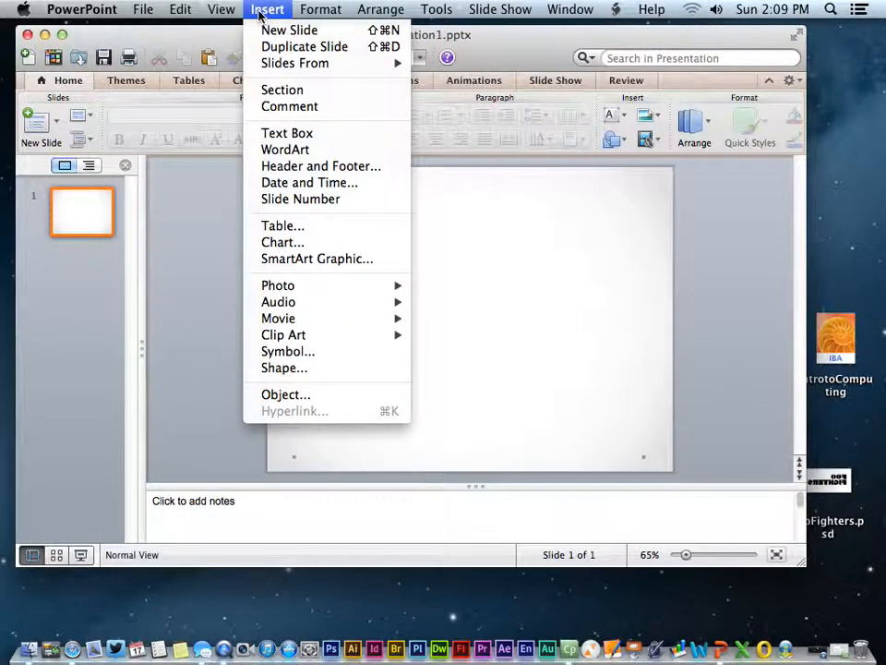
click(286, 368)
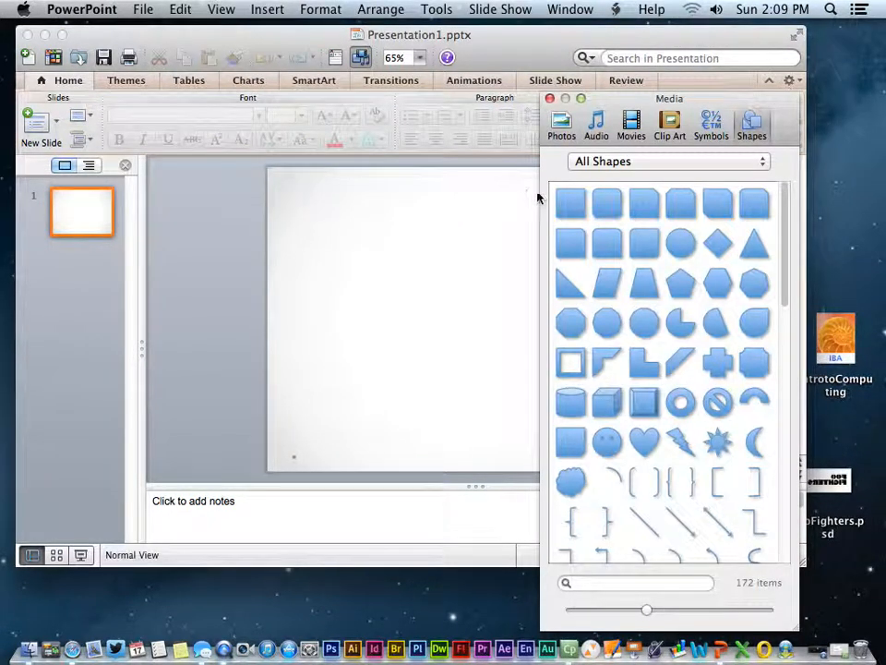
click(600, 209)
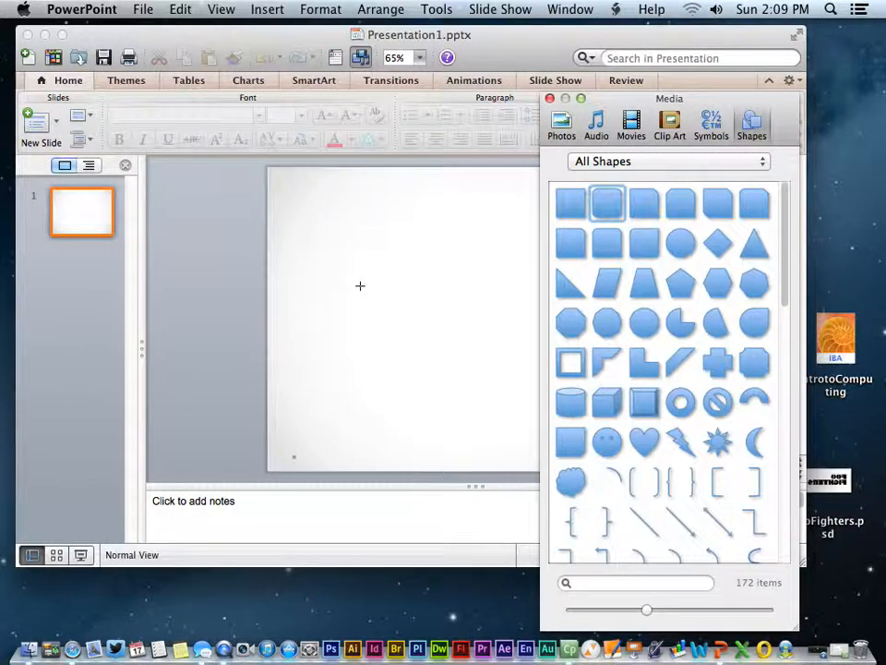
drag(360, 287, 438, 317)
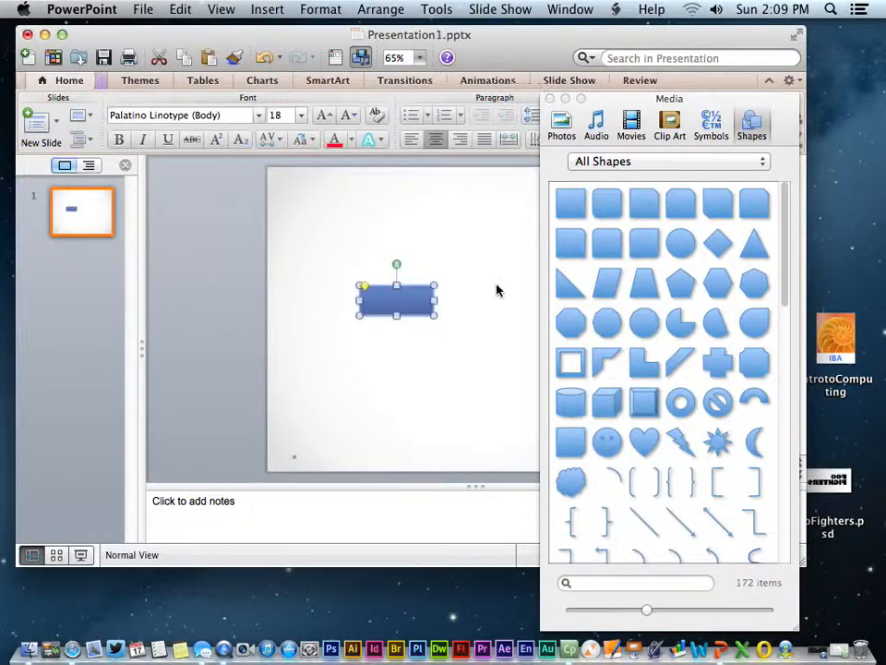
click(550, 98)
Move the rounded rectangle to the centre of the slide
click(389, 218)
drag(412, 304, 470, 324)
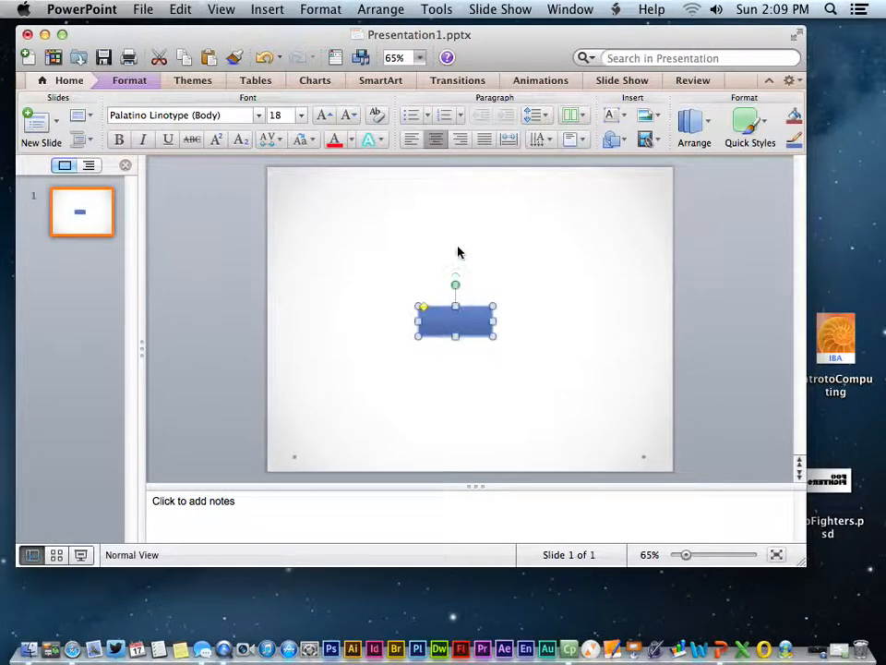
click(444, 309)
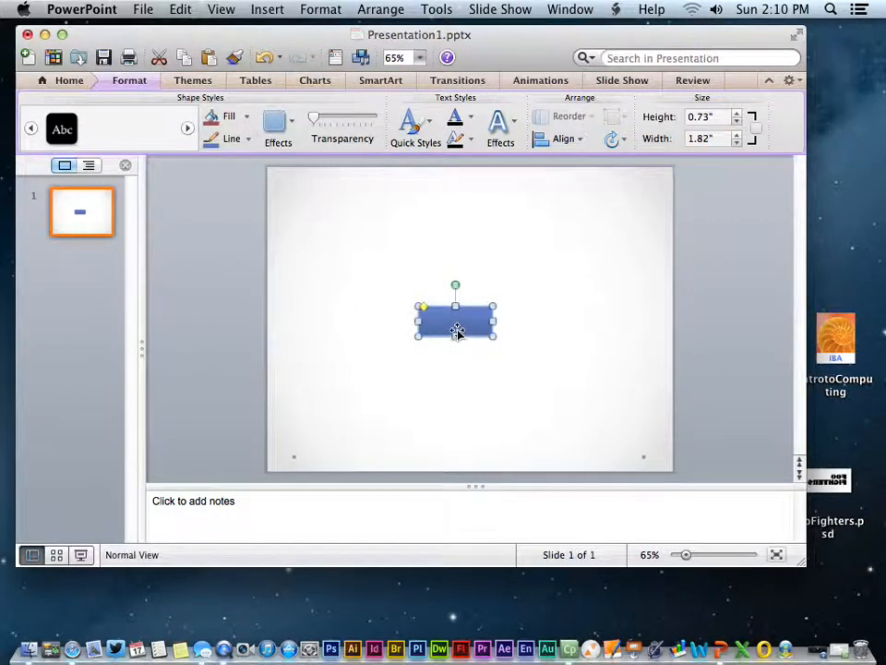
drag(458, 315, 478, 312)
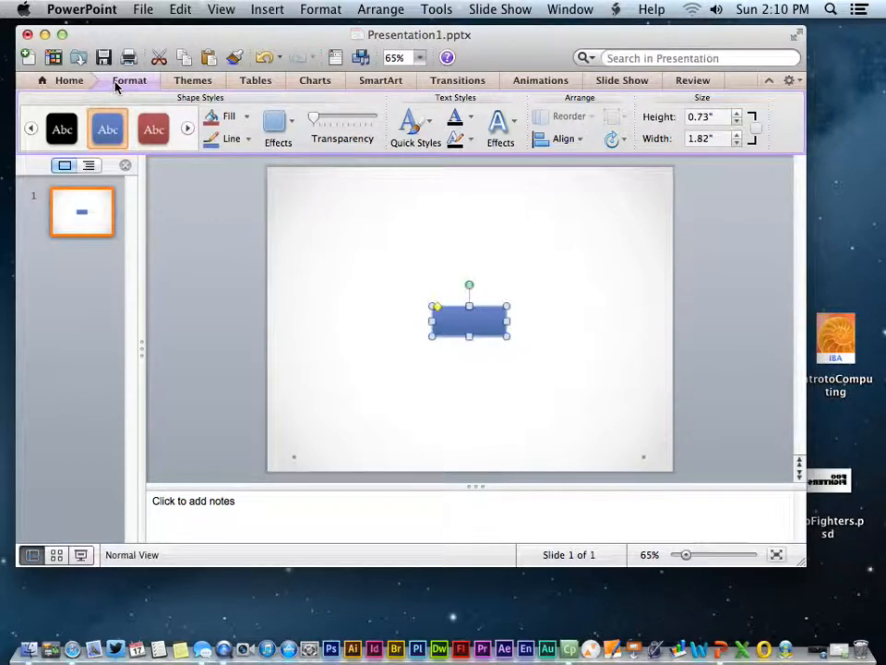
Increase the rounded rectangle's font size to 24 and deselect the shape
click(63, 83)
click(331, 118)
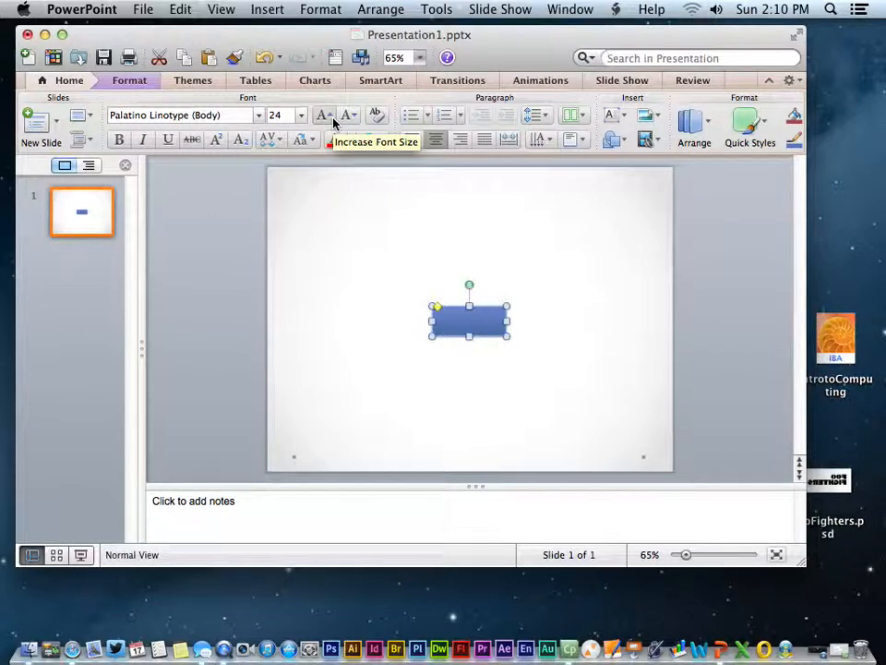
click(423, 261)
click(475, 317)
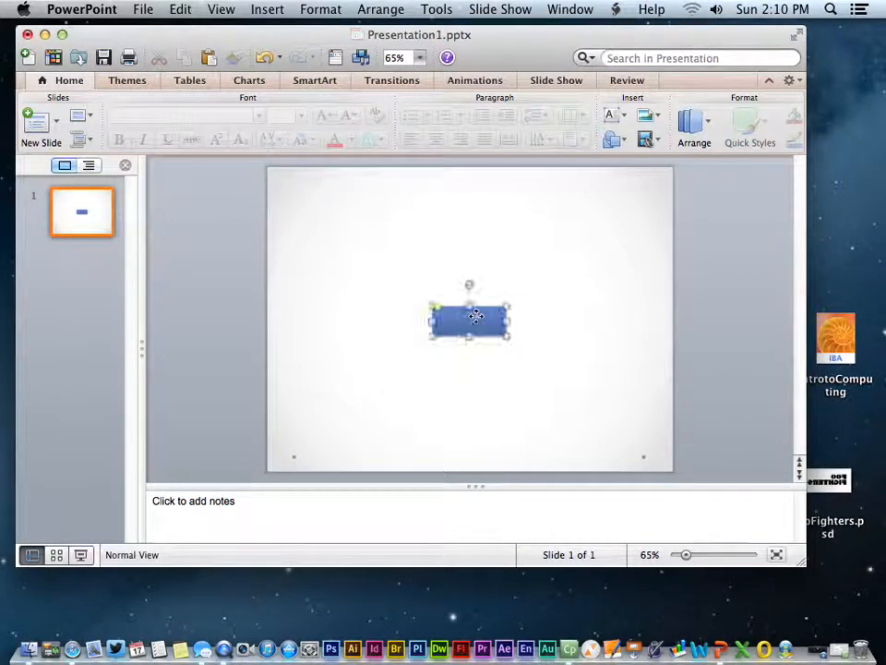
click(451, 302)
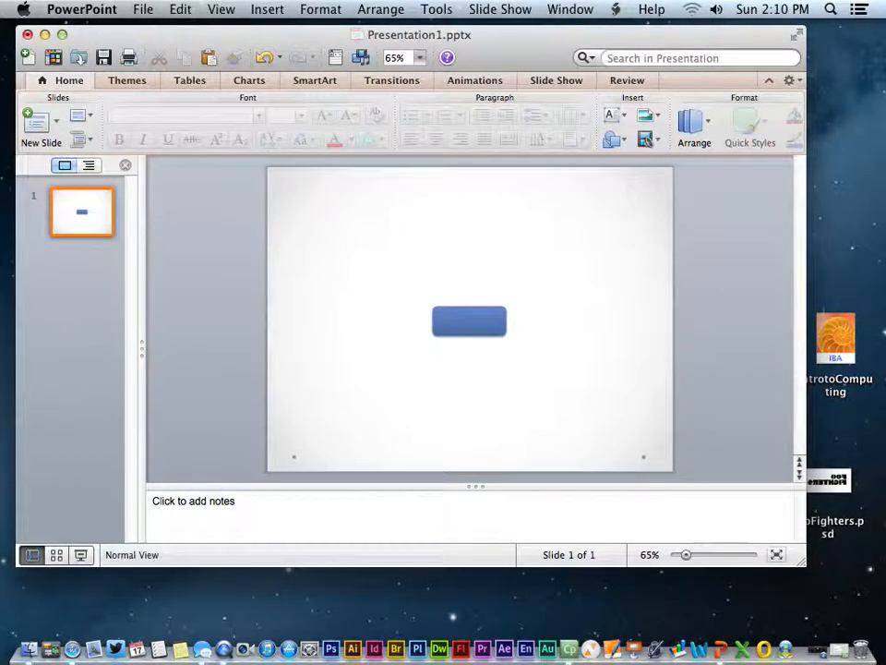
click(143, 11)
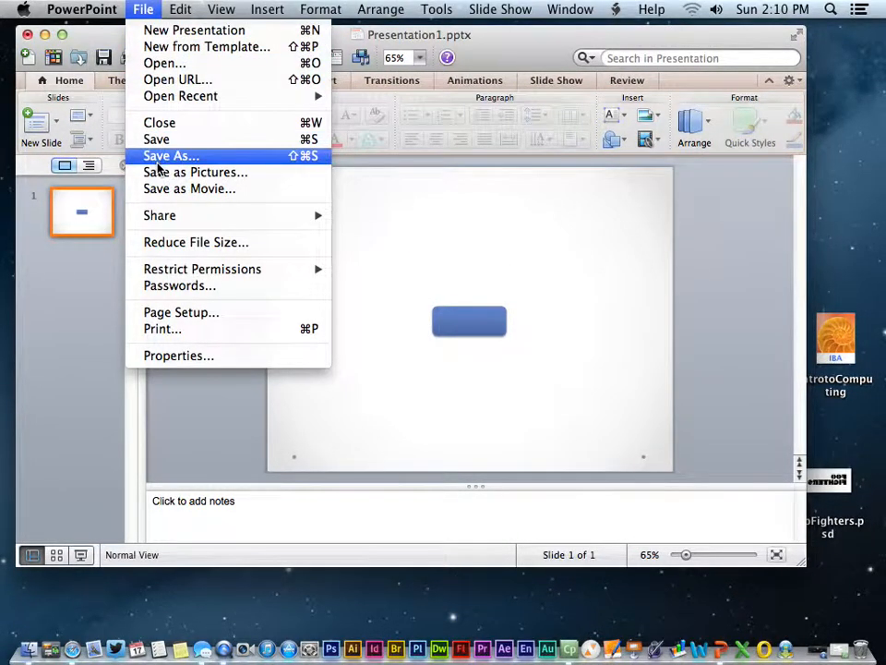
click(159, 157)
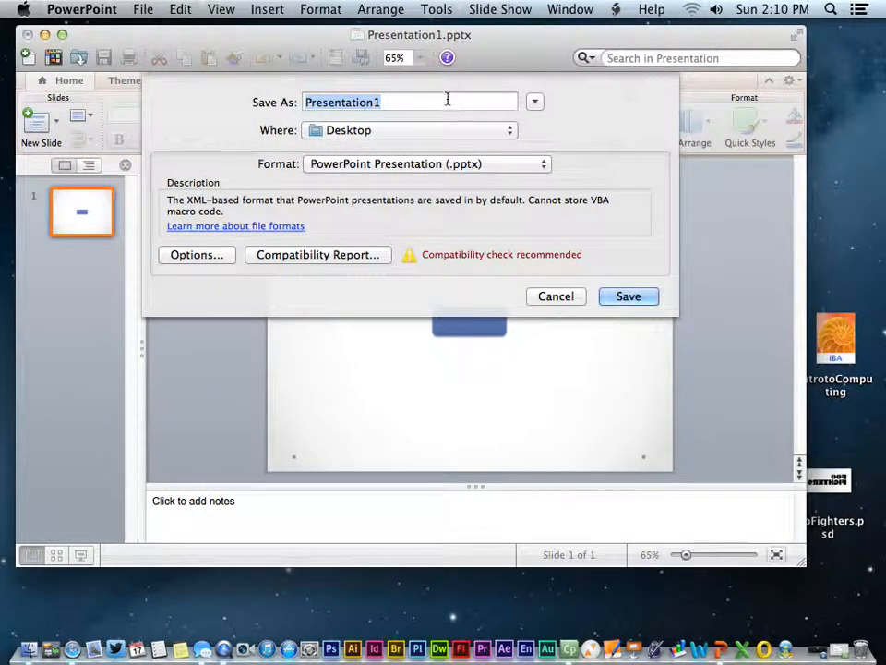
click(440, 138)
click(439, 134)
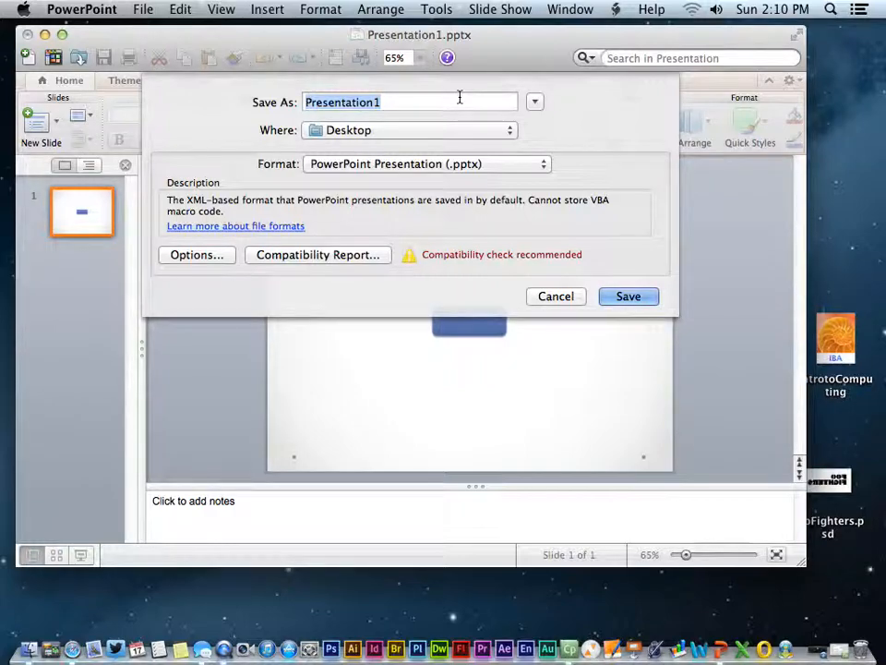
text(button_up)
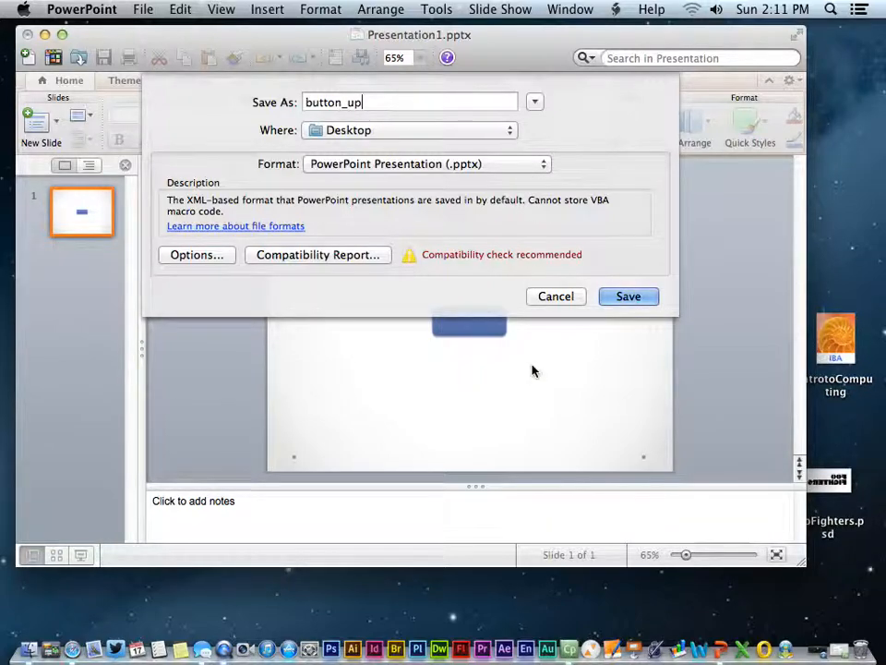
click(558, 298)
Start saving the rounded rectangle as a picture named button_up, with the Desktop as its location
click(465, 312)
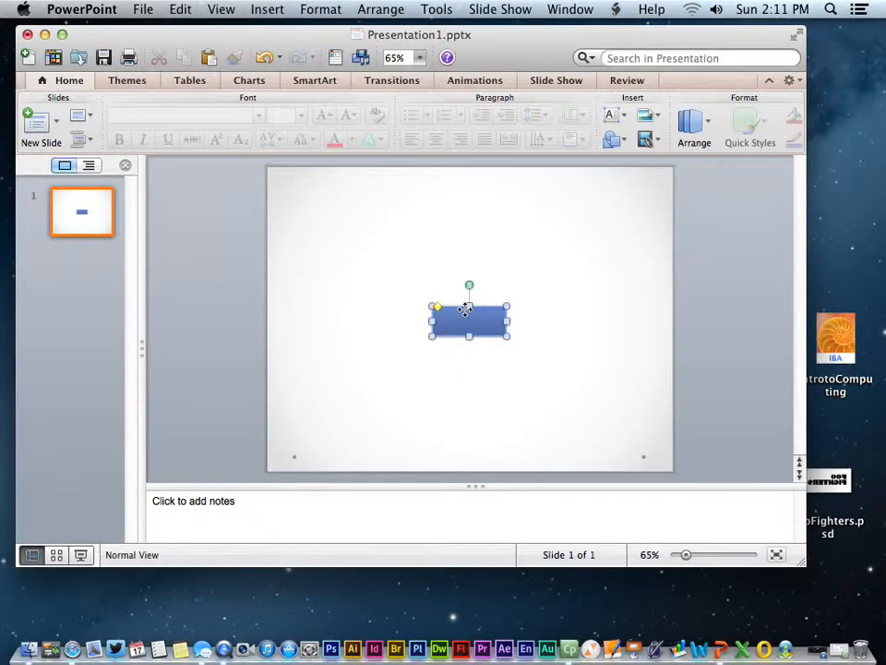
right_click(466, 311)
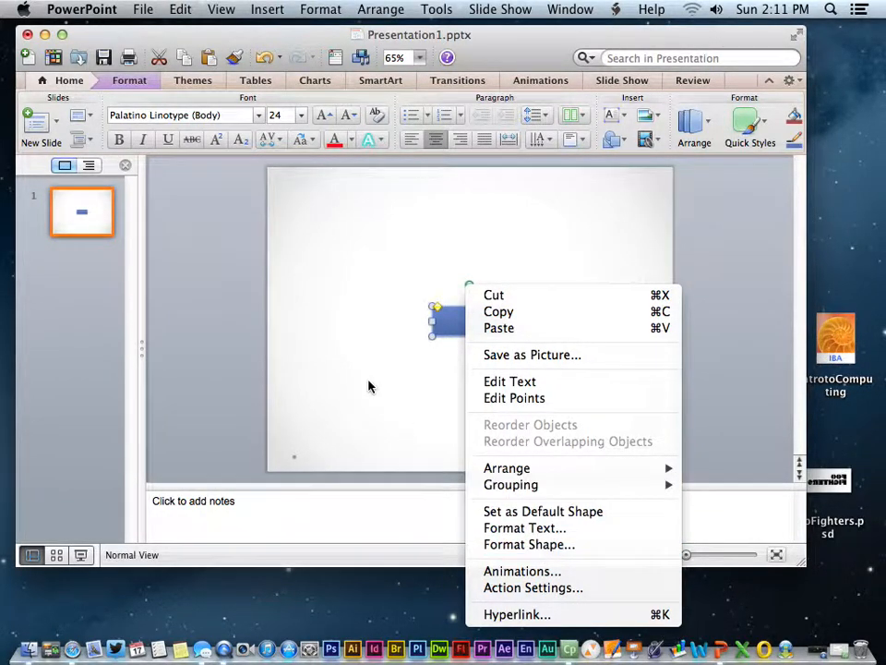
click(542, 357)
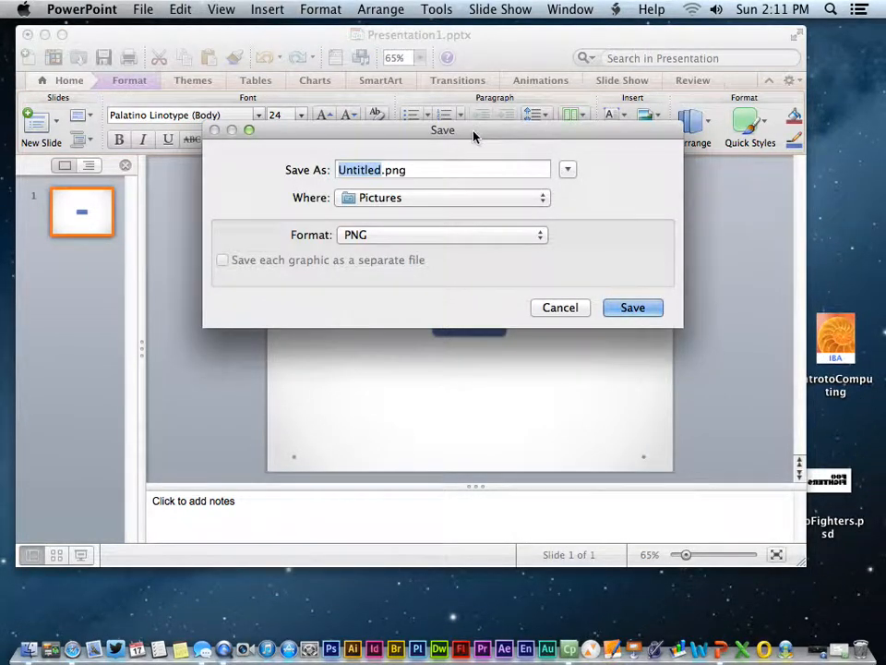
drag(473, 136, 474, 85)
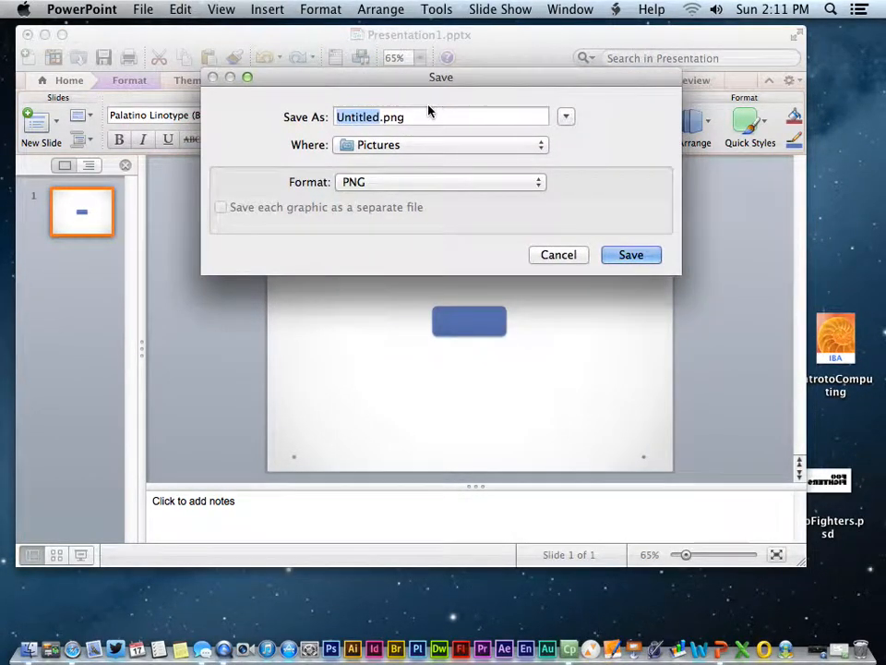
text(b)
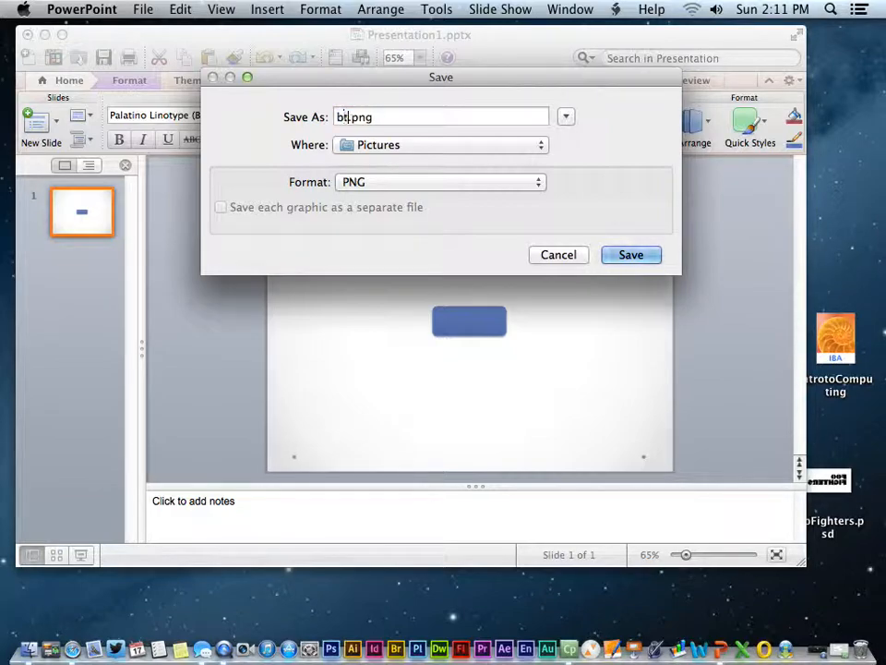
text(utton_up)
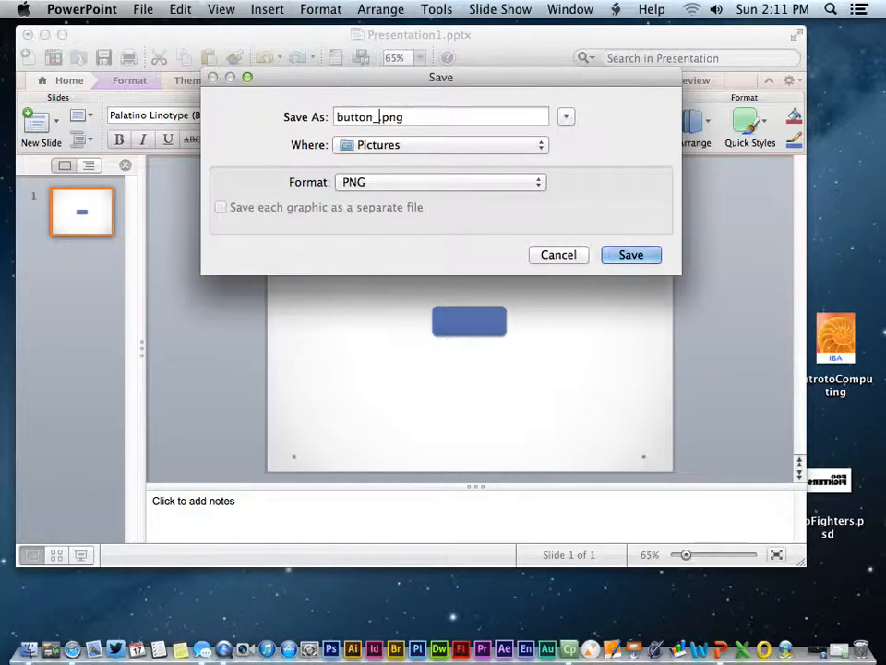
click(426, 149)
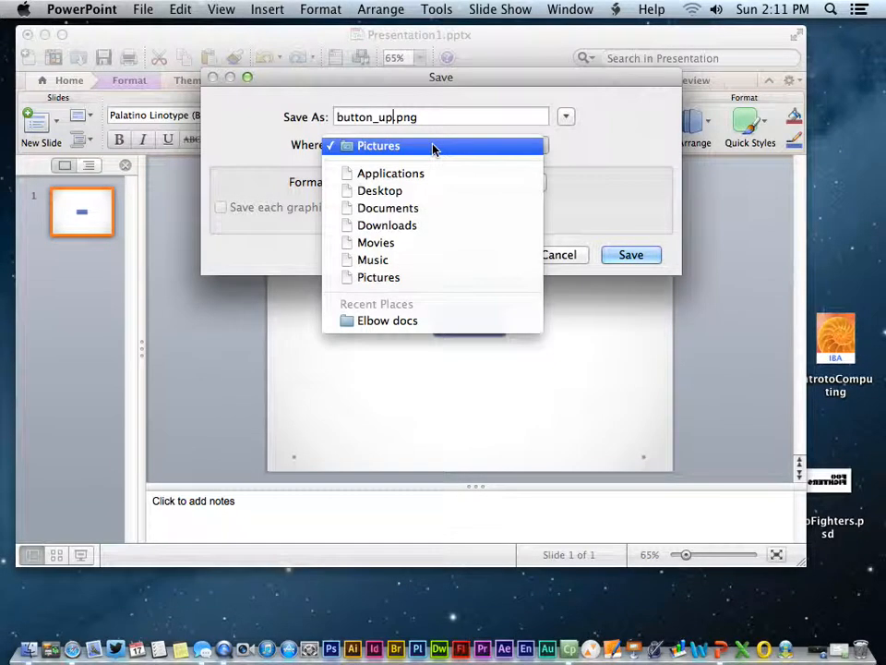
click(386, 191)
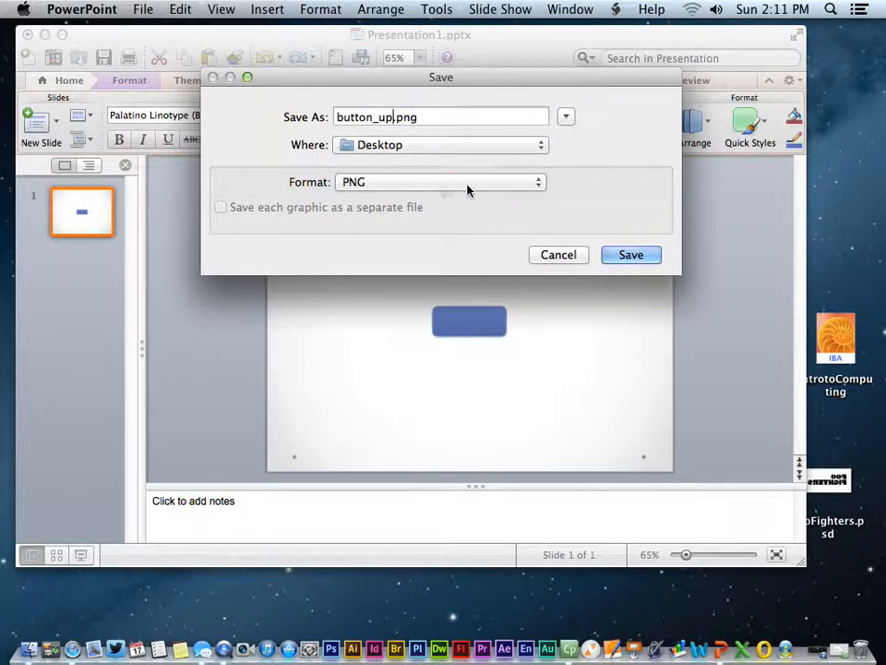
Review the available picture formats, keep PNG and save the button_up picture
click(466, 181)
click(467, 183)
drag(489, 84, 528, 77)
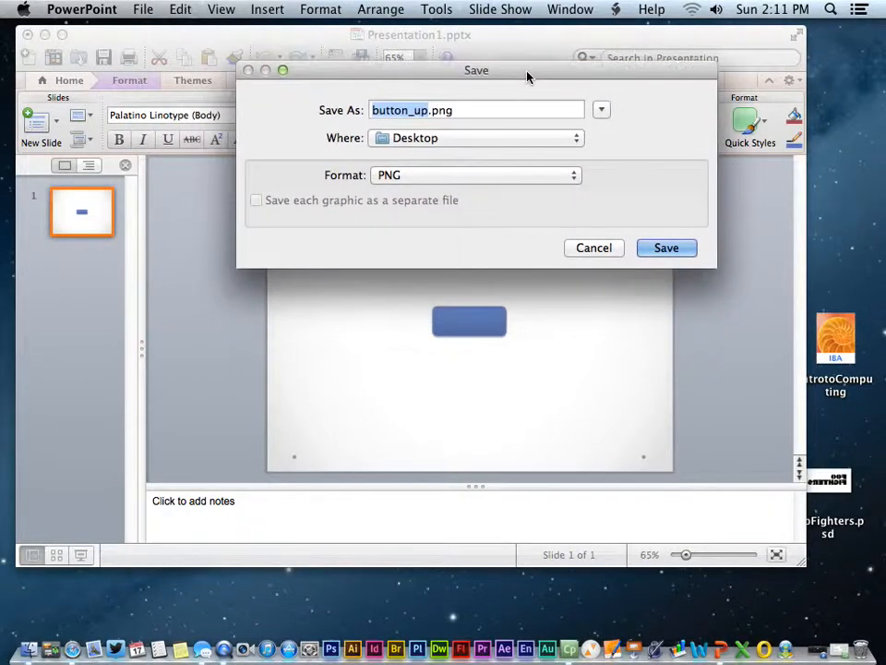
click(466, 178)
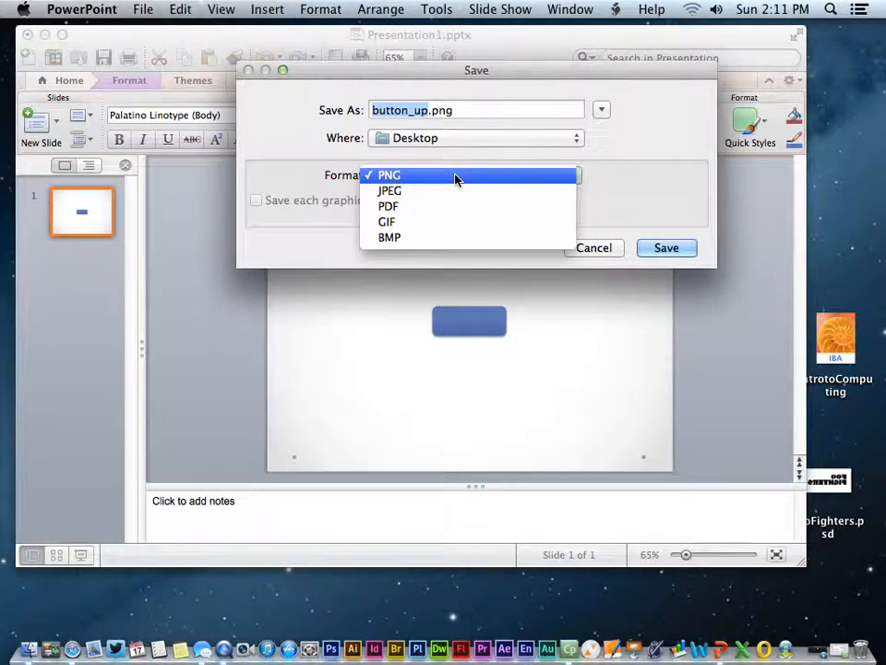
click(455, 178)
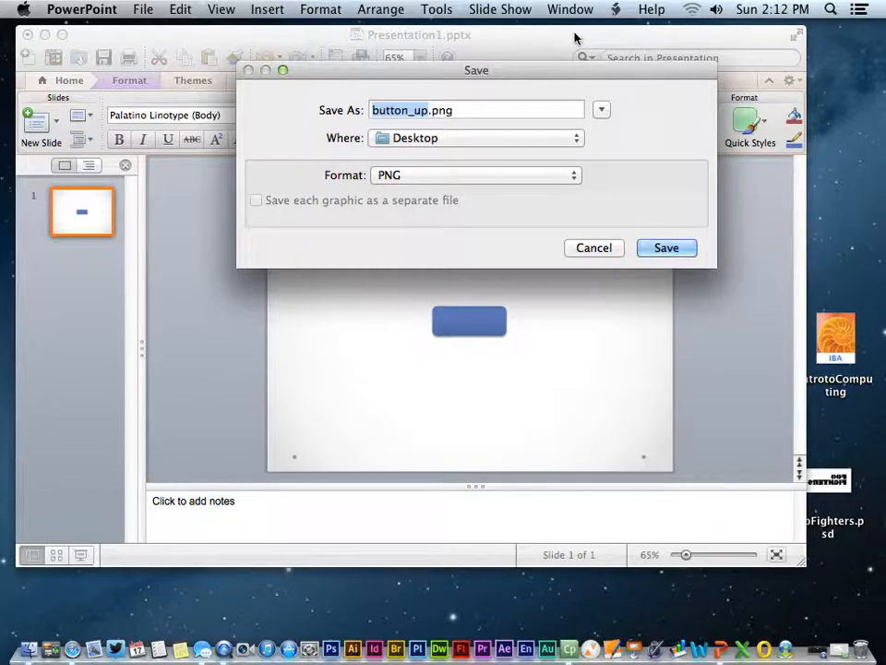
drag(533, 74, 514, 70)
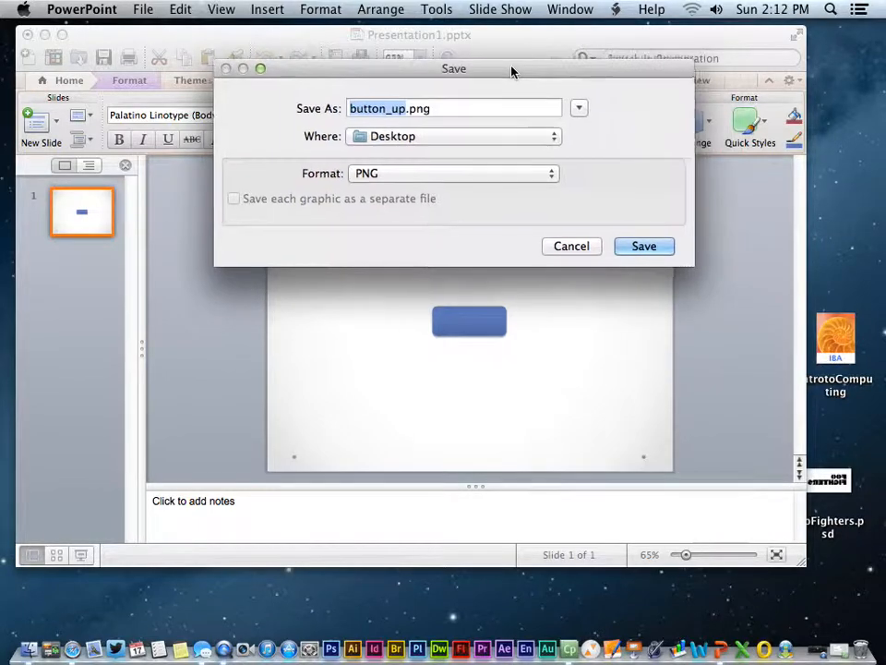
click(496, 175)
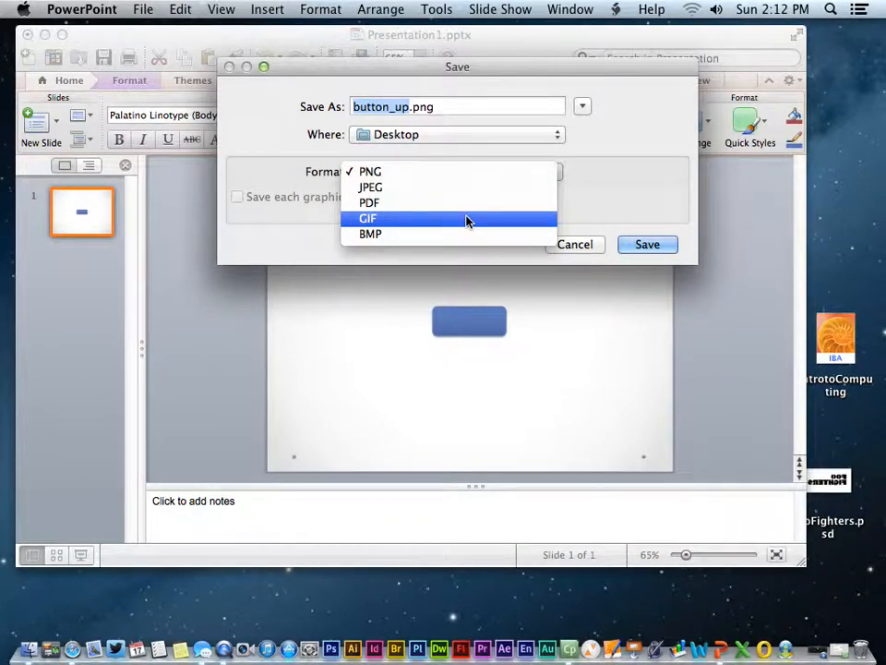
click(648, 208)
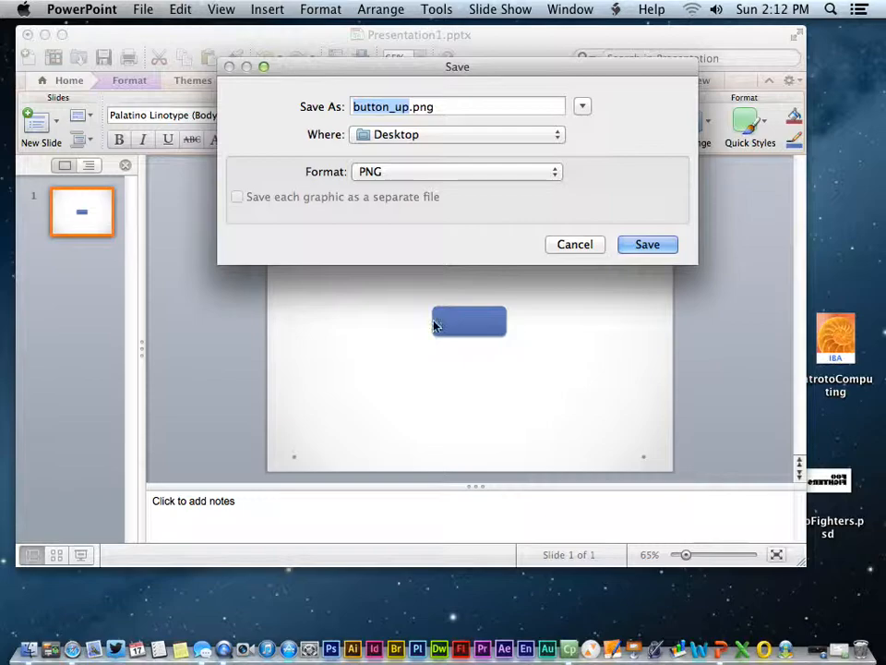
click(652, 246)
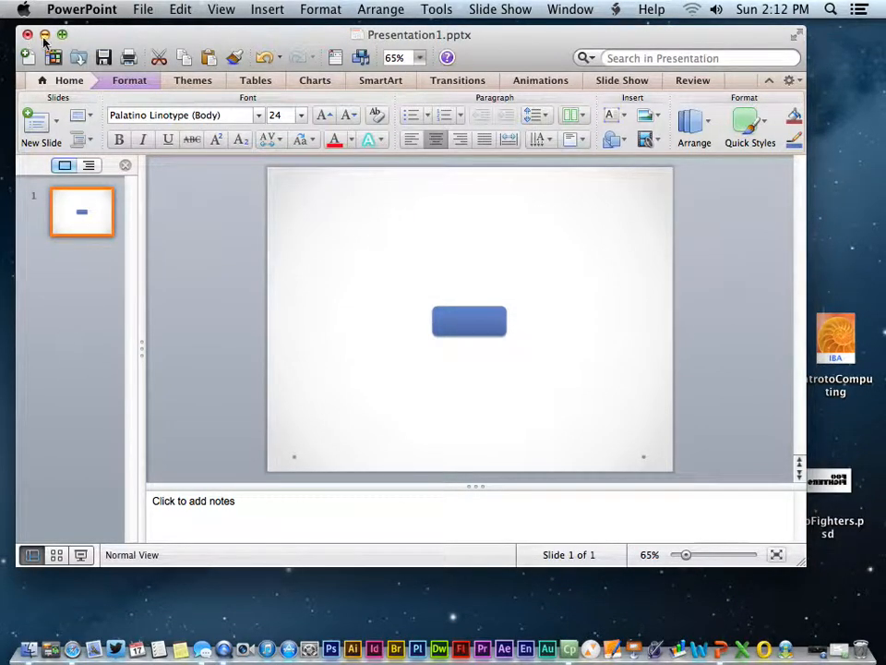
Minimize the presentation and move button_up.png to an empty area of the desktop
click(44, 34)
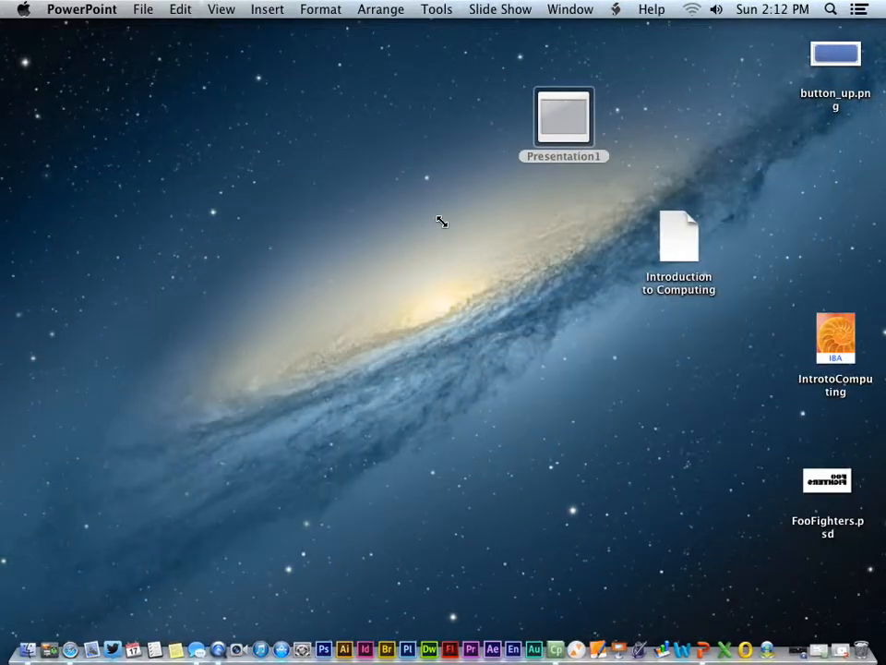
drag(836, 54, 314, 176)
click(368, 176)
click(301, 163)
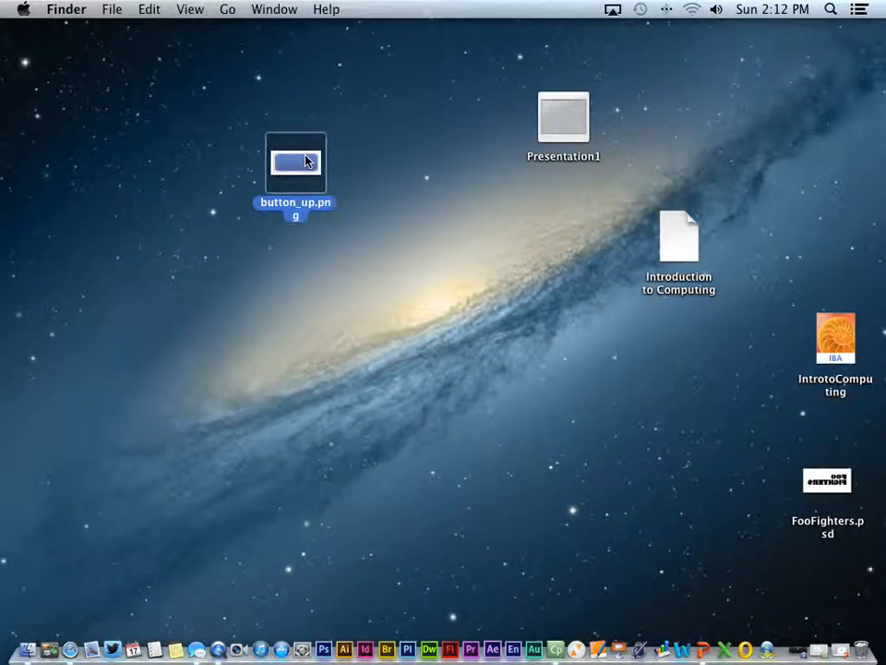
Preview button_up.png with Quick Look and close the preview
right_click(306, 162)
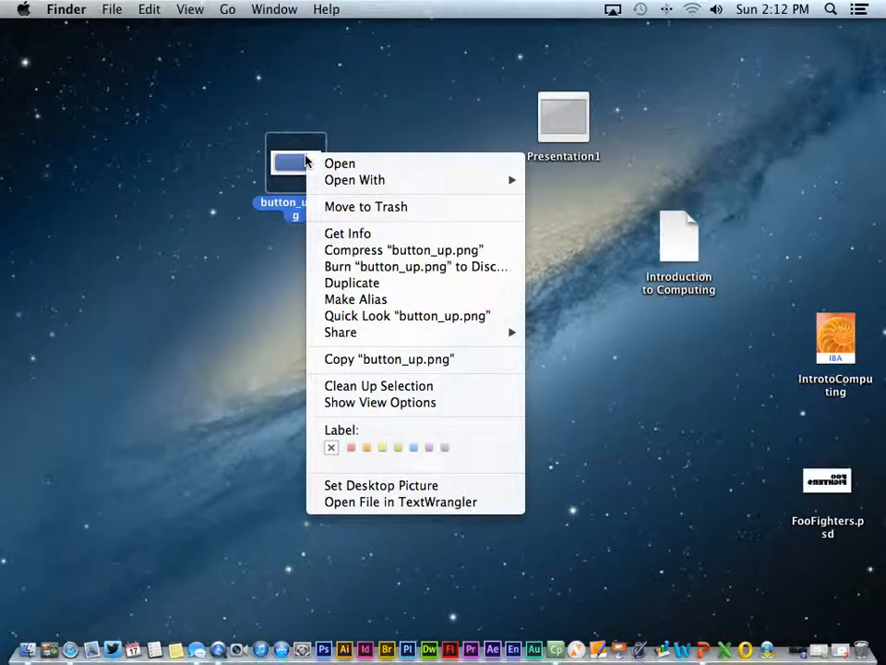
click(348, 316)
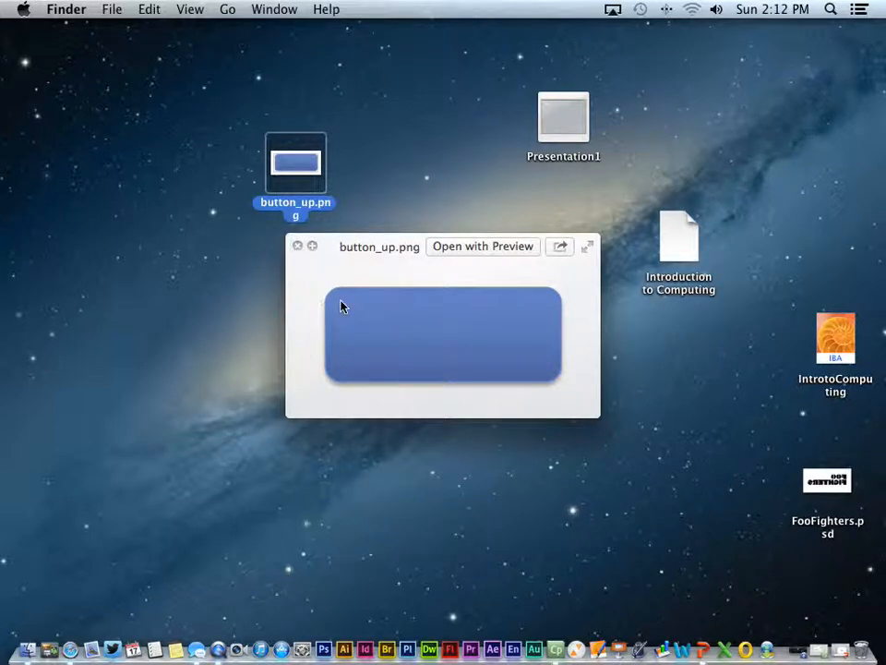
click(298, 247)
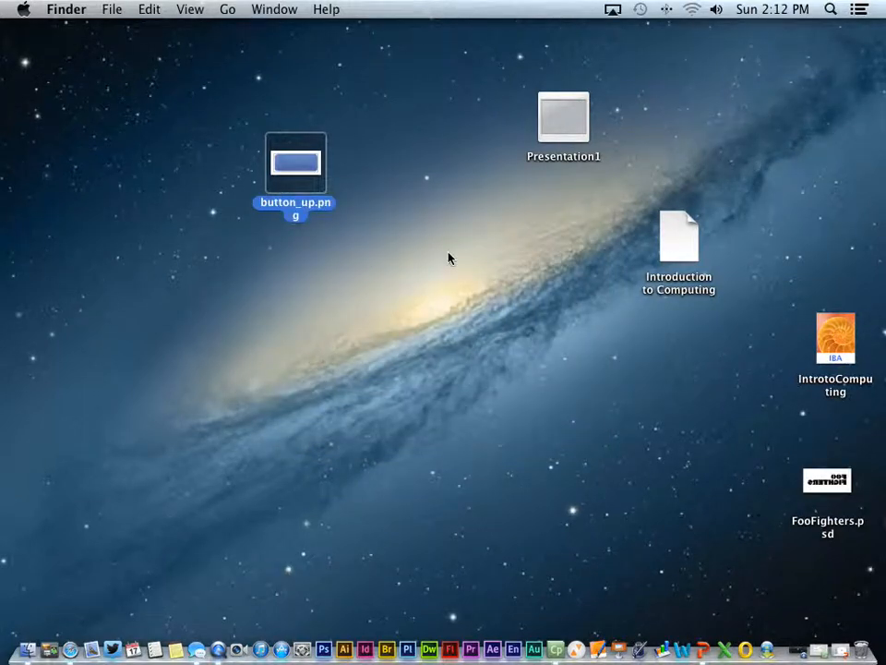
Return to Presentation1 in PowerPoint, nudge the rounded rectangle slightly to the left on the slide and deselect it
click(567, 131)
double_click(567, 130)
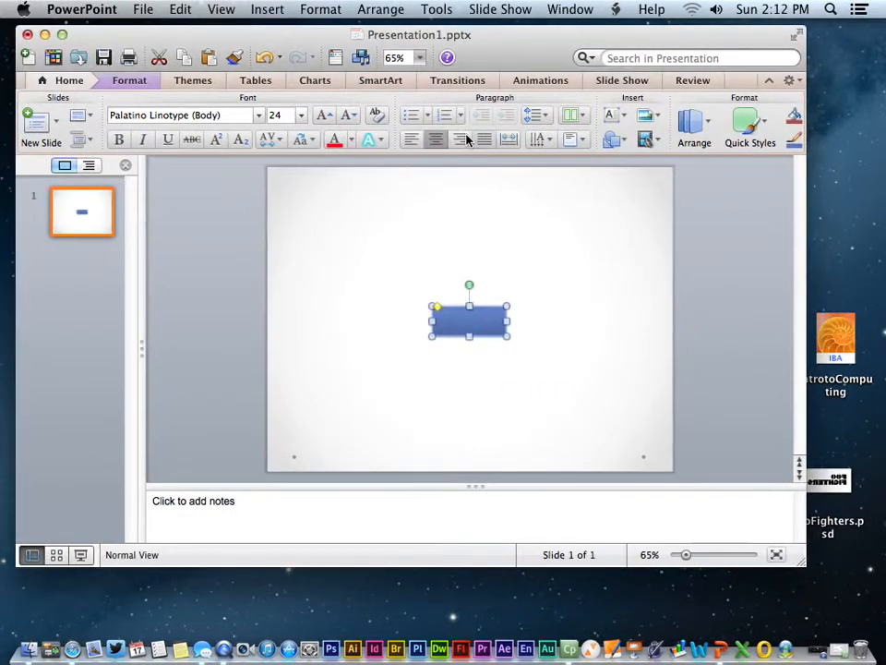
right_click(464, 314)
click(414, 251)
drag(457, 328, 451, 329)
click(420, 252)
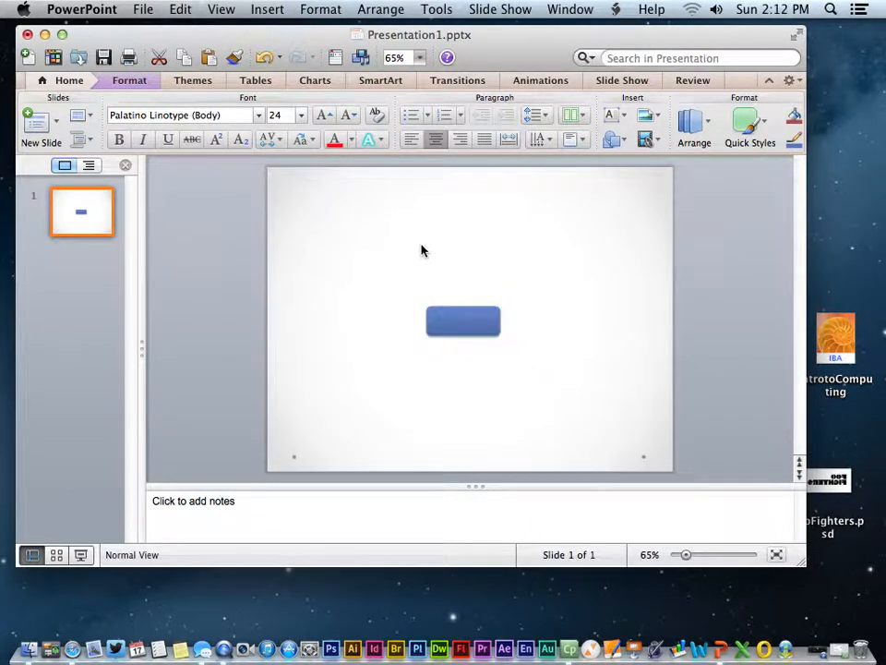
Change the rounded rectangle's solid fill to a lighter blue theme colour and deselect the shape
click(450, 318)
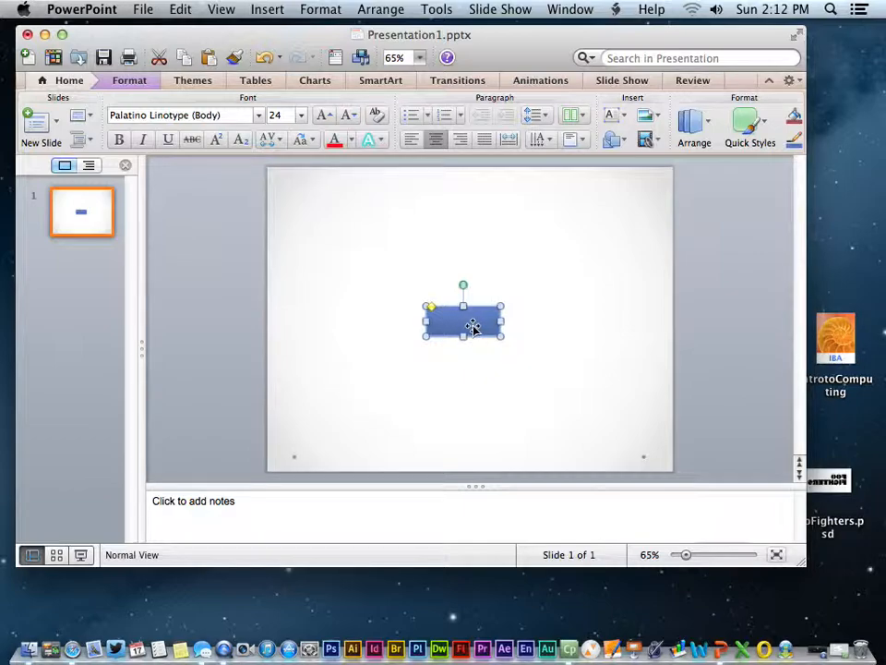
right_click(472, 328)
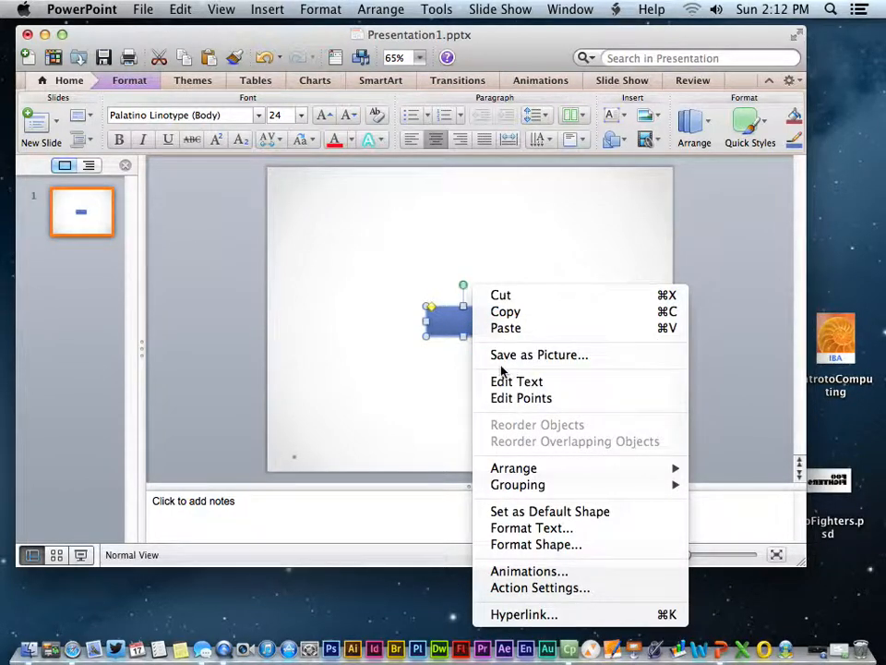
click(522, 545)
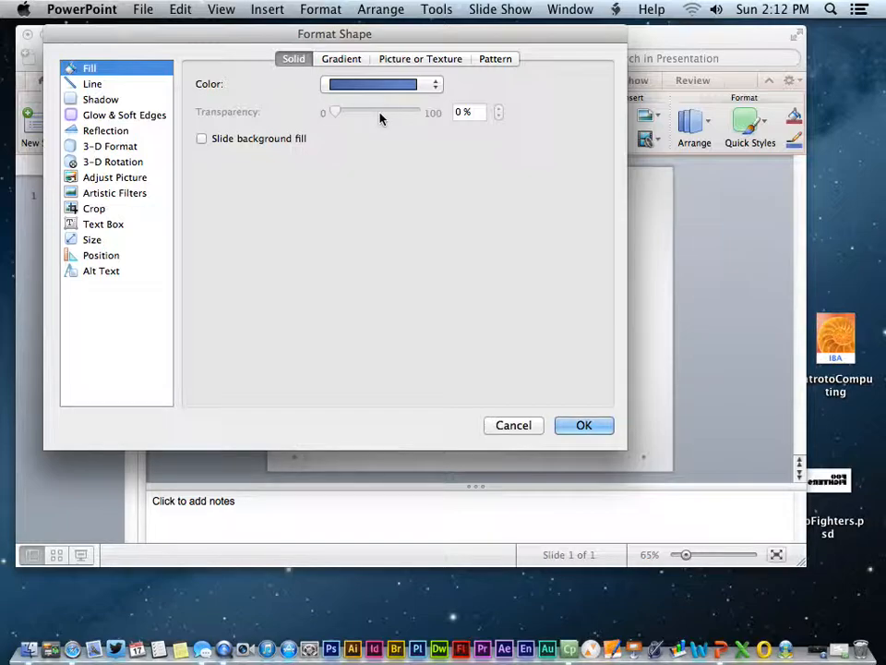
click(356, 84)
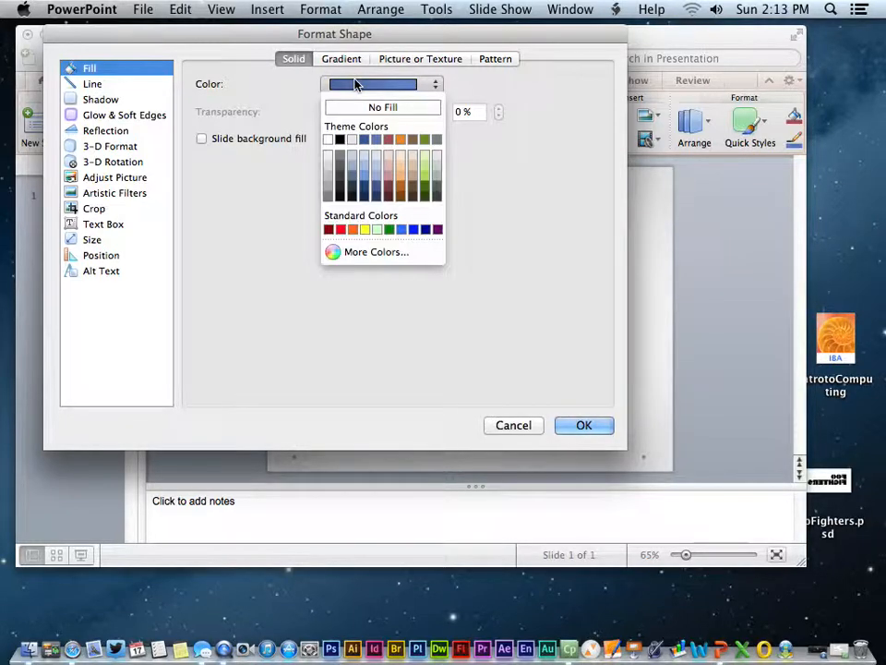
click(364, 175)
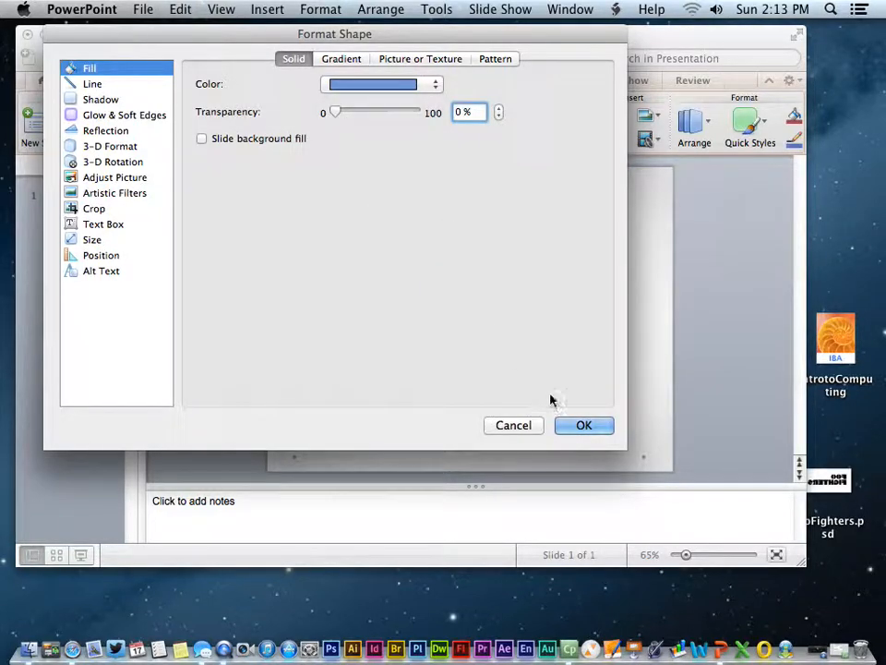
click(587, 432)
click(578, 378)
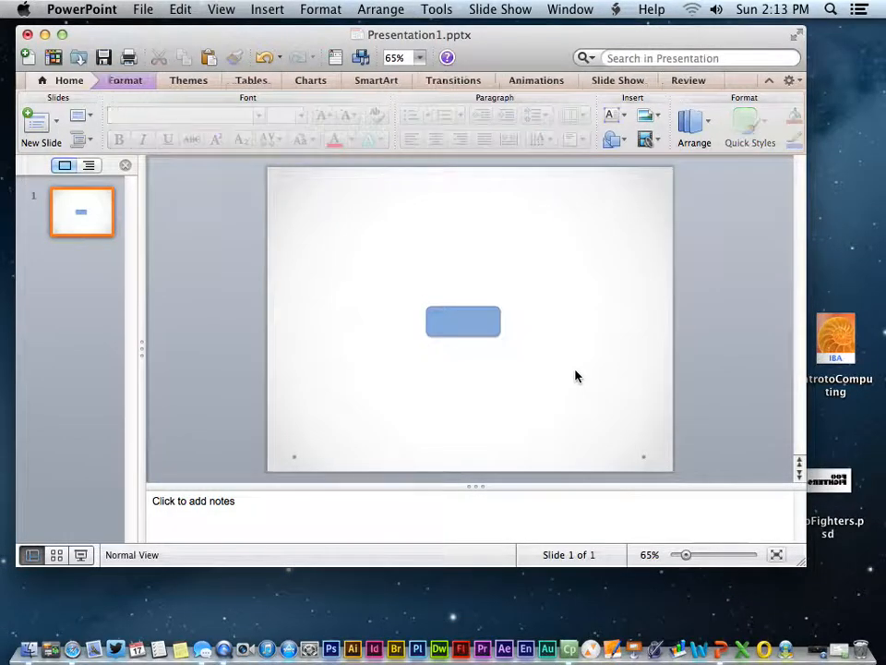
Save the lighter blue rectangle as a PNG picture named button_over on the Desktop and minimize the presentation
click(429, 316)
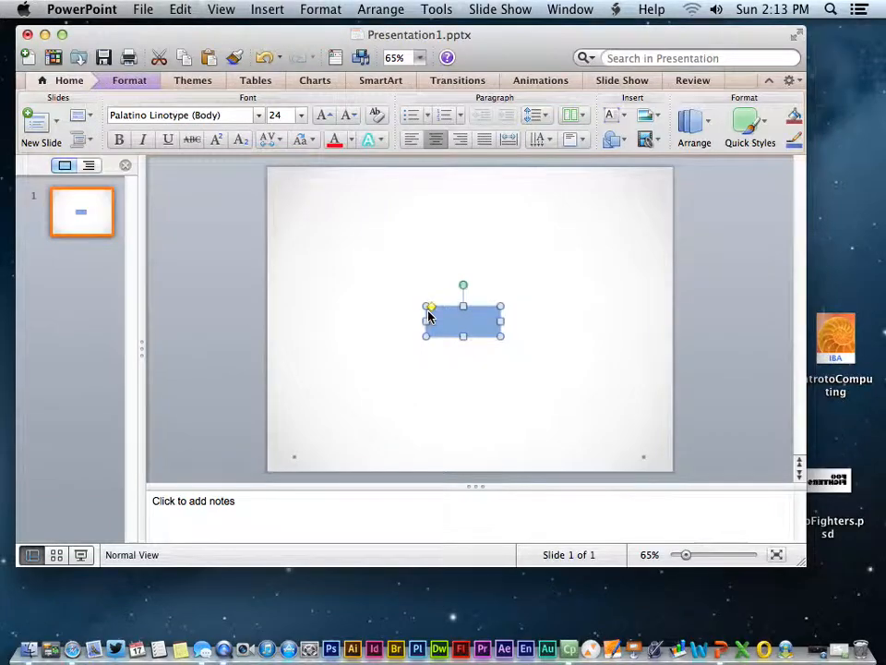
right_click(429, 314)
click(481, 357)
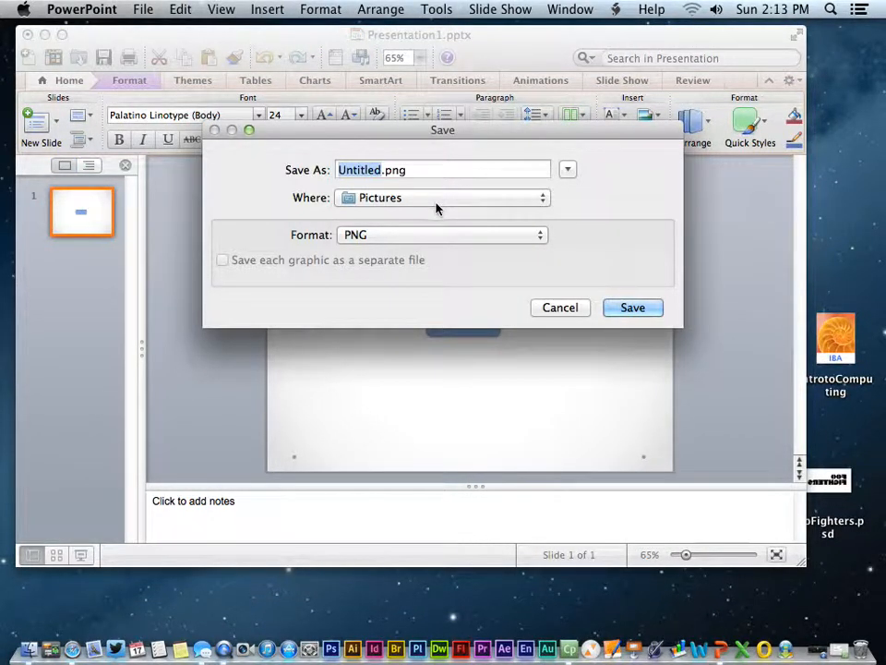
click(438, 202)
click(427, 246)
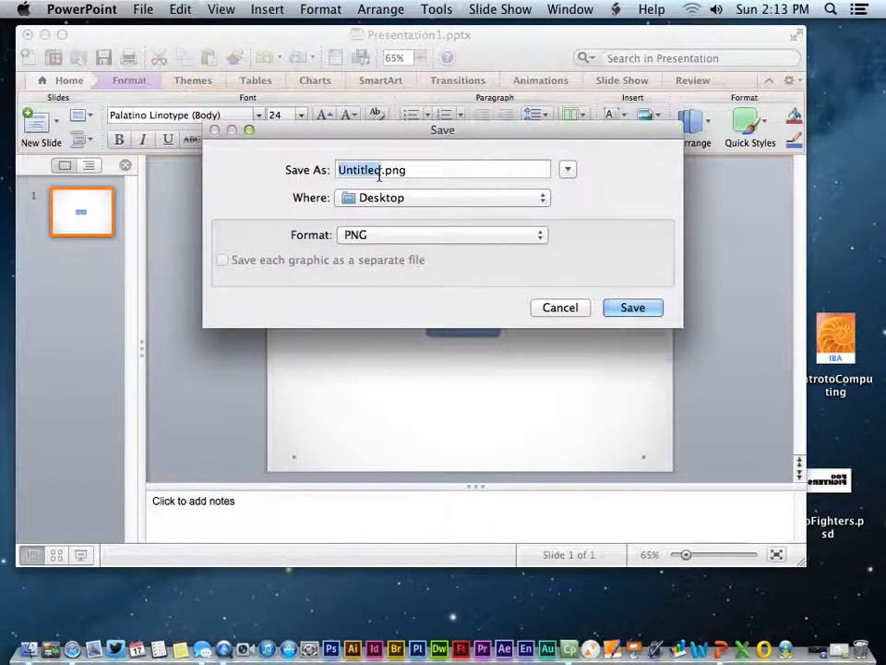
text(button_)
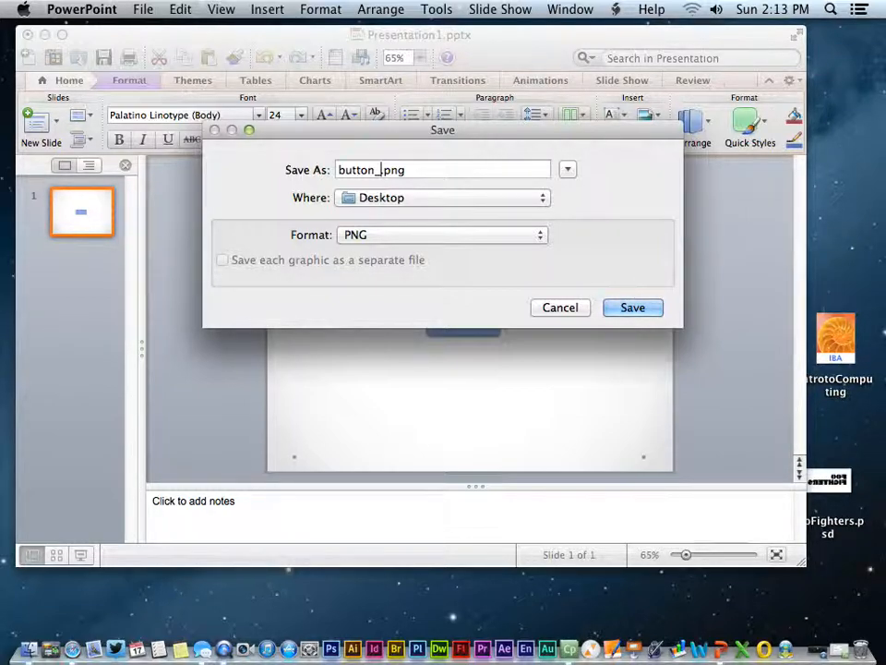
text(over)
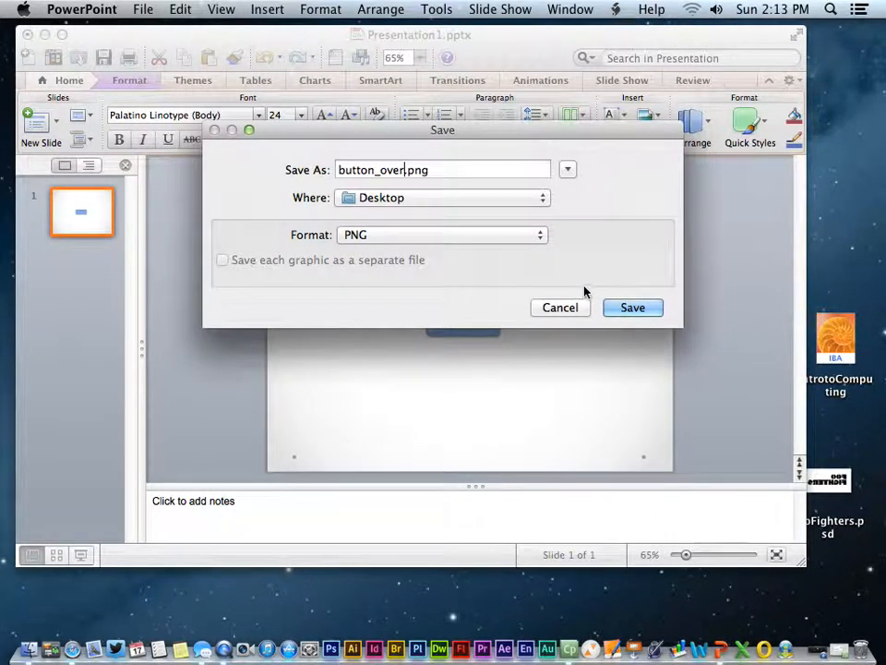
click(632, 308)
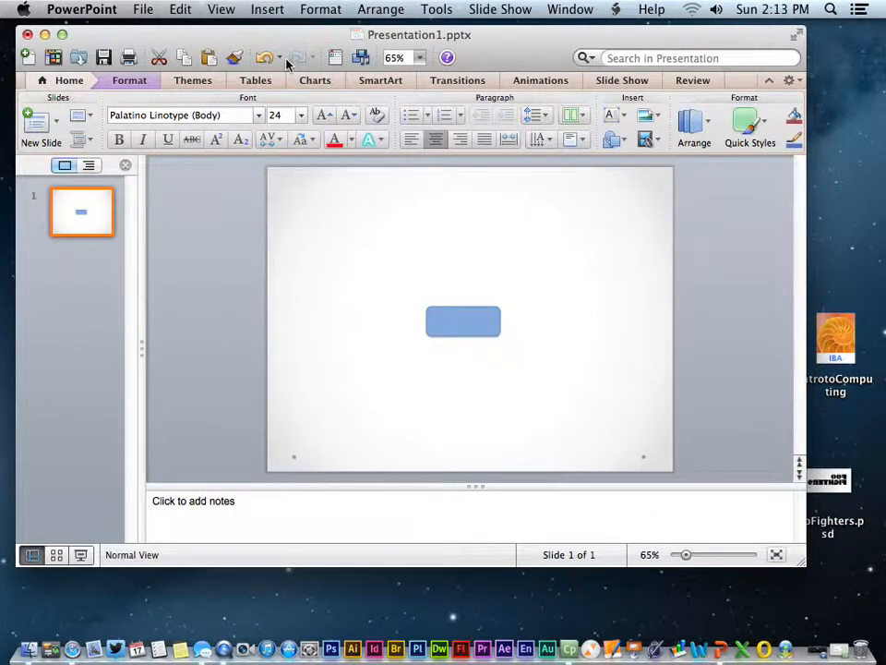
click(28, 35)
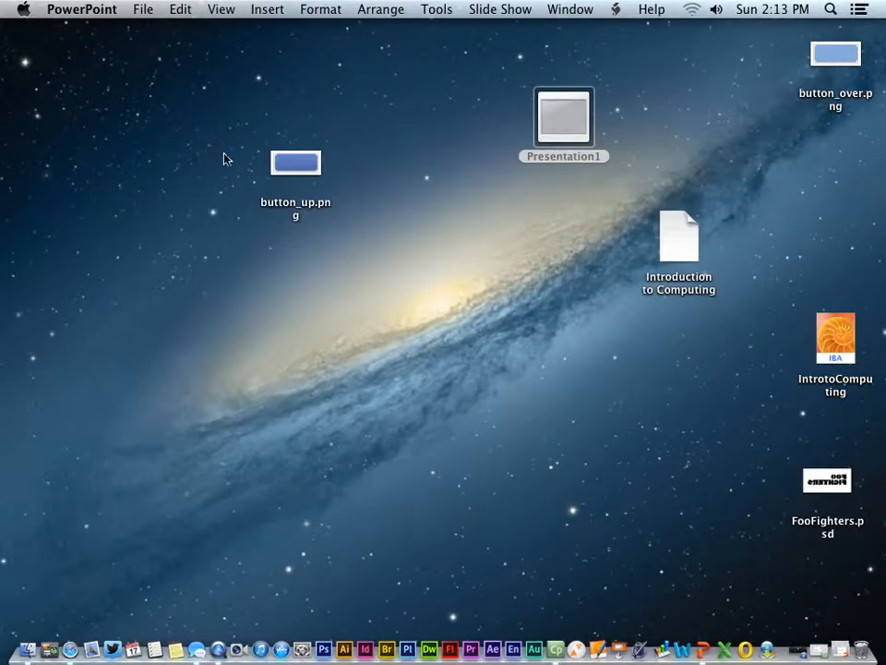
Move button_over.png directly beneath button_up.png on the Desktop and leave both files deselected
click(441, 239)
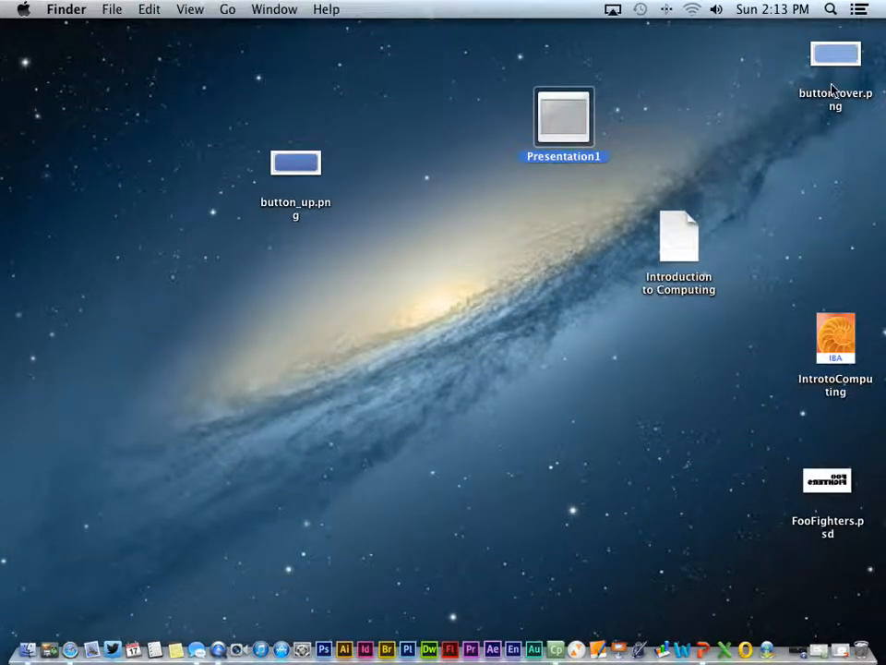
drag(847, 53, 301, 256)
click(363, 259)
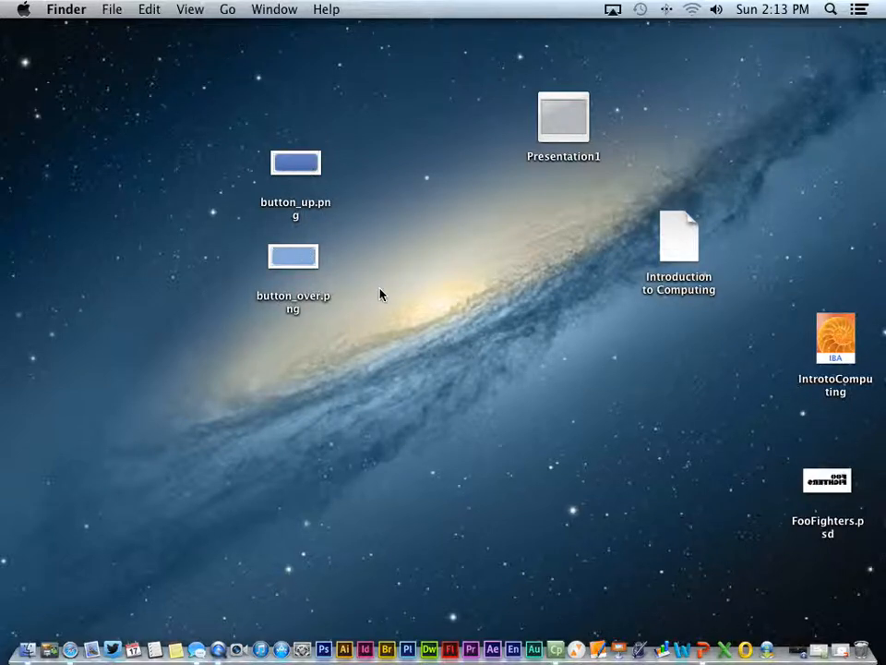
click(298, 164)
click(406, 198)
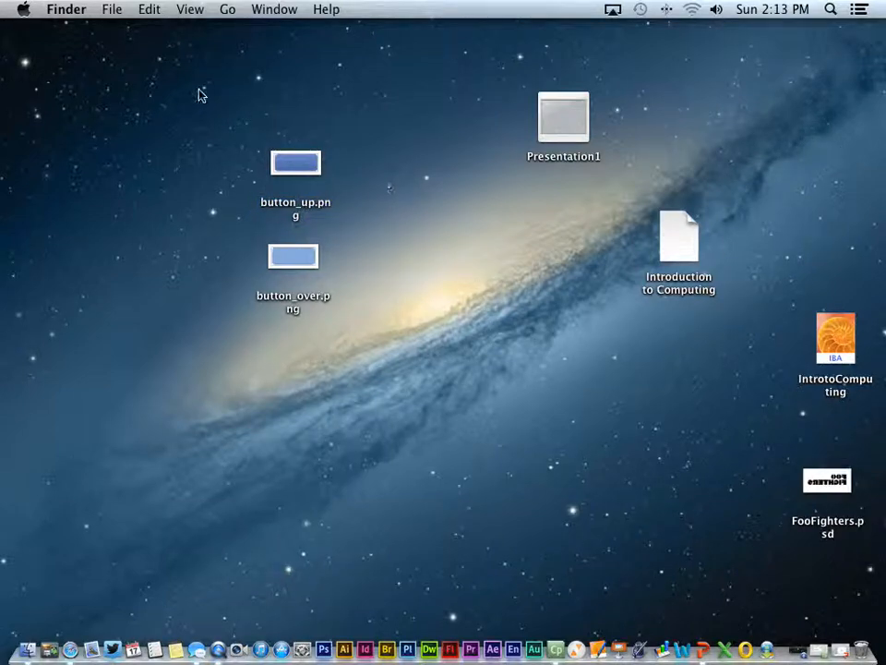
click(291, 162)
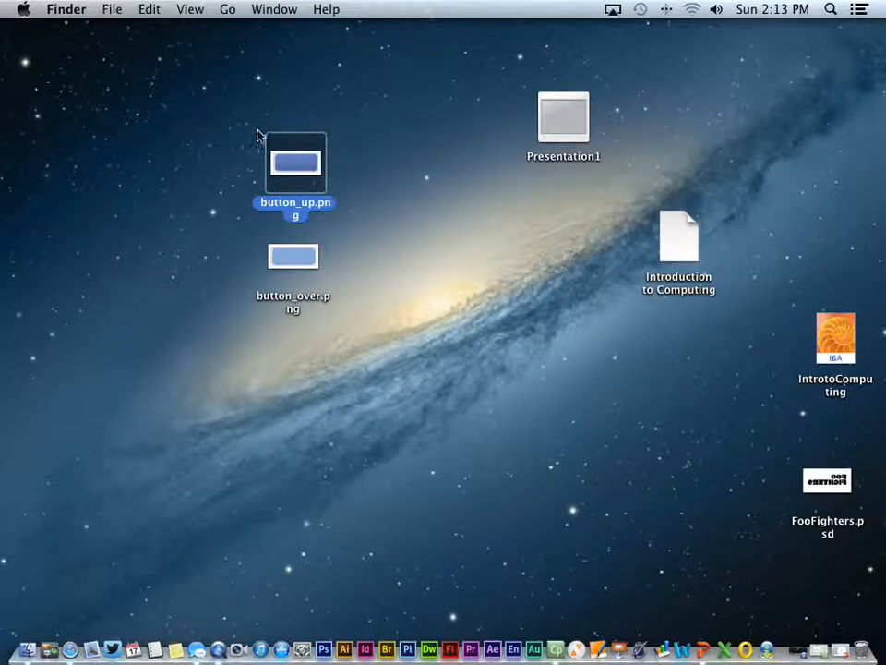
click(445, 218)
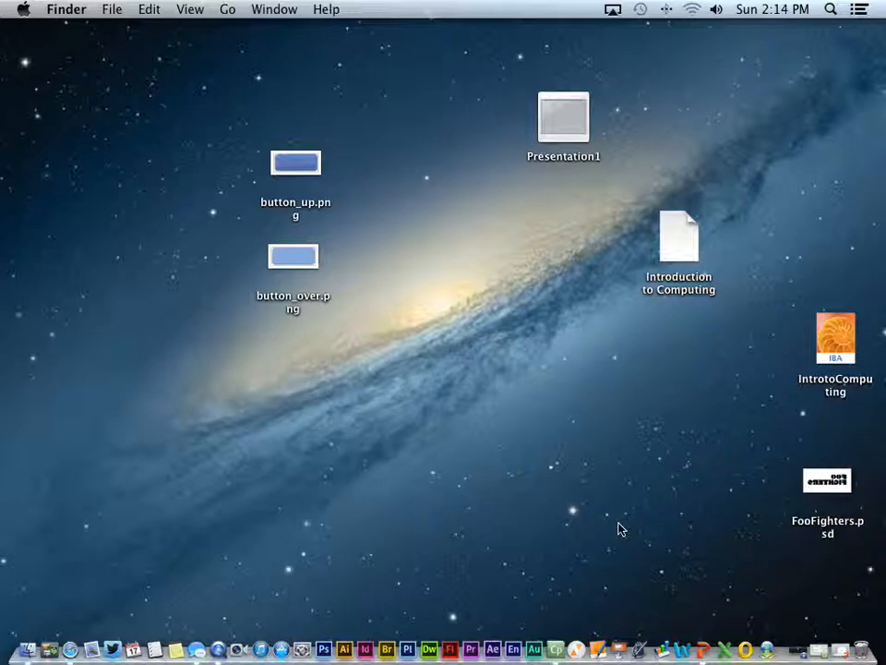
Switch to Adobe Captivate and change the quiz slide's Back button to an Image Button, dismissing the Adobe resources window
click(821, 652)
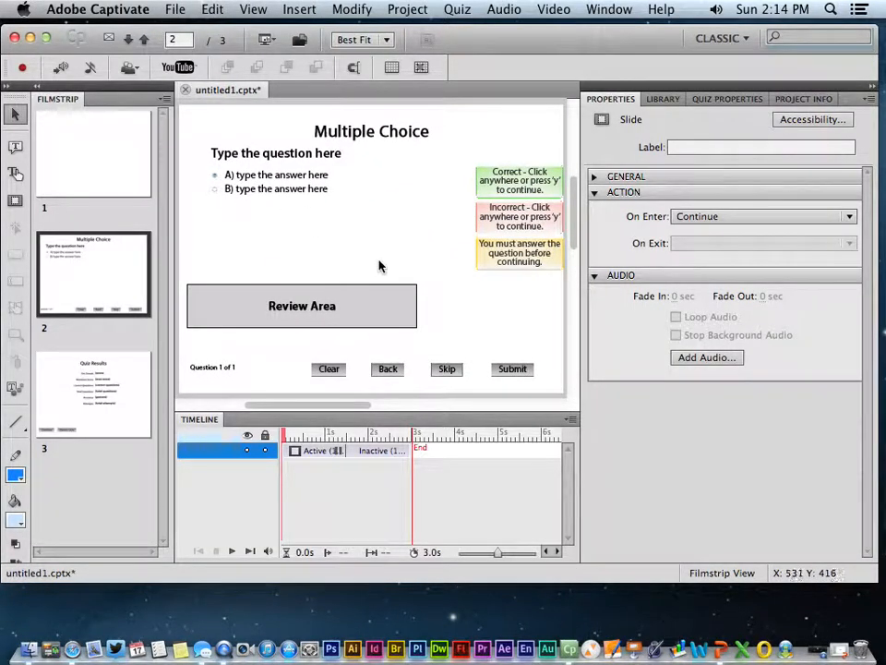
click(390, 371)
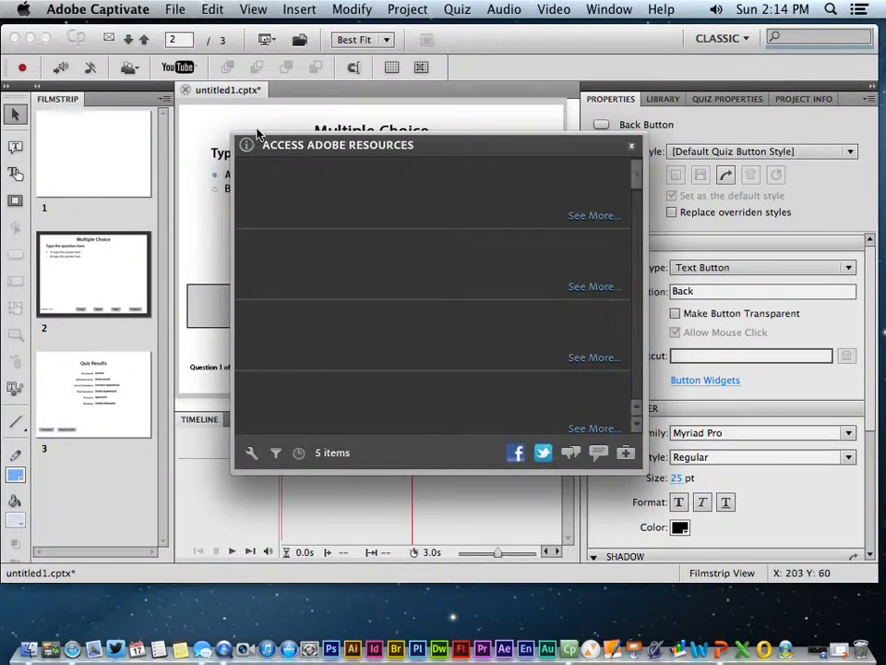
click(631, 145)
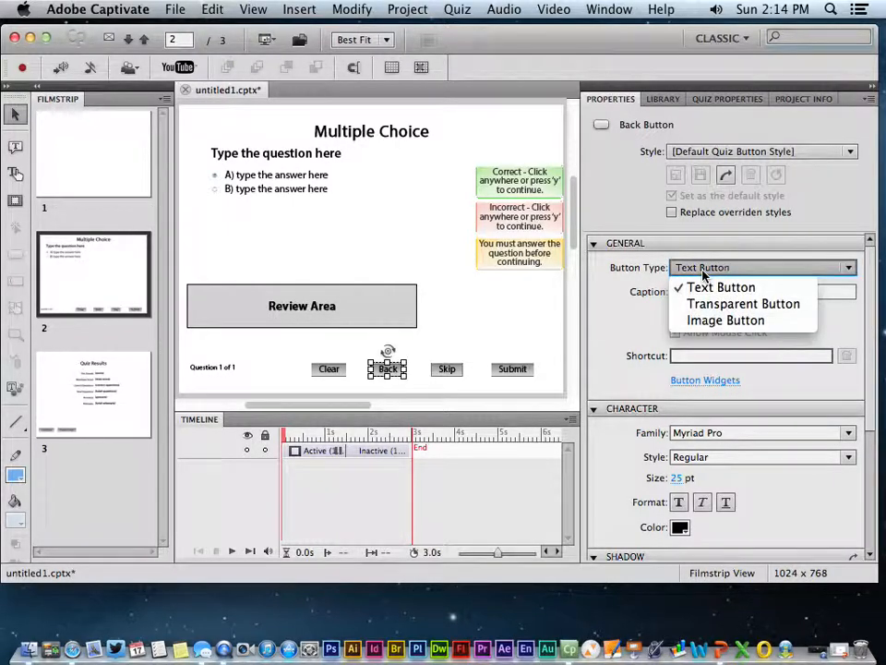
click(710, 325)
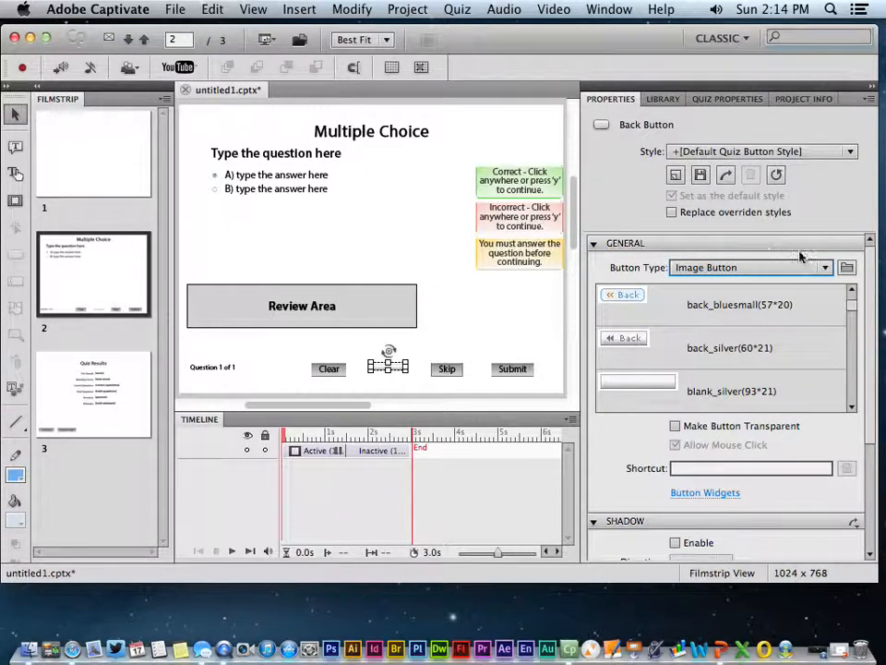
Load button_up.png from the Desktop as the Back button's custom image
click(851, 267)
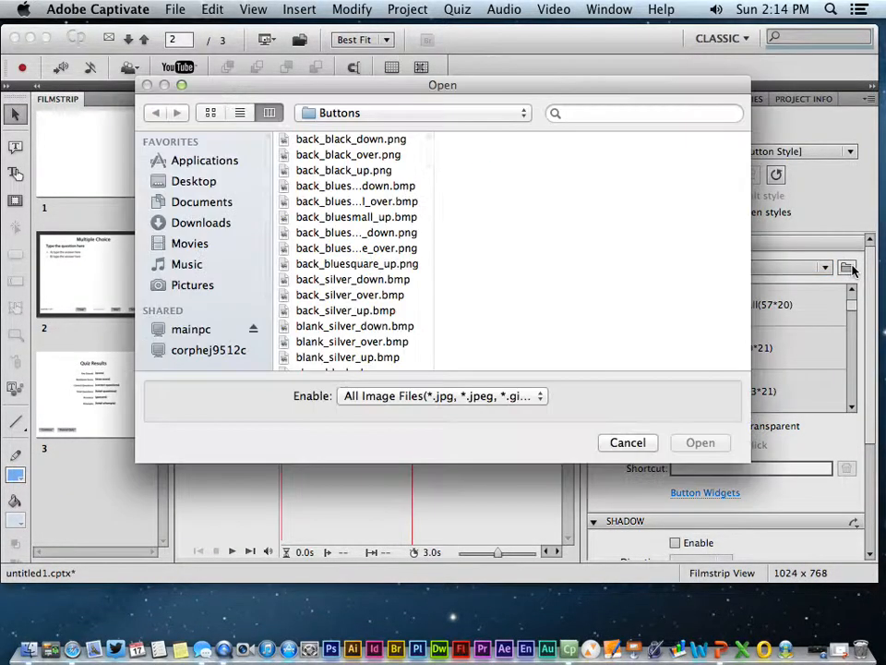
click(205, 181)
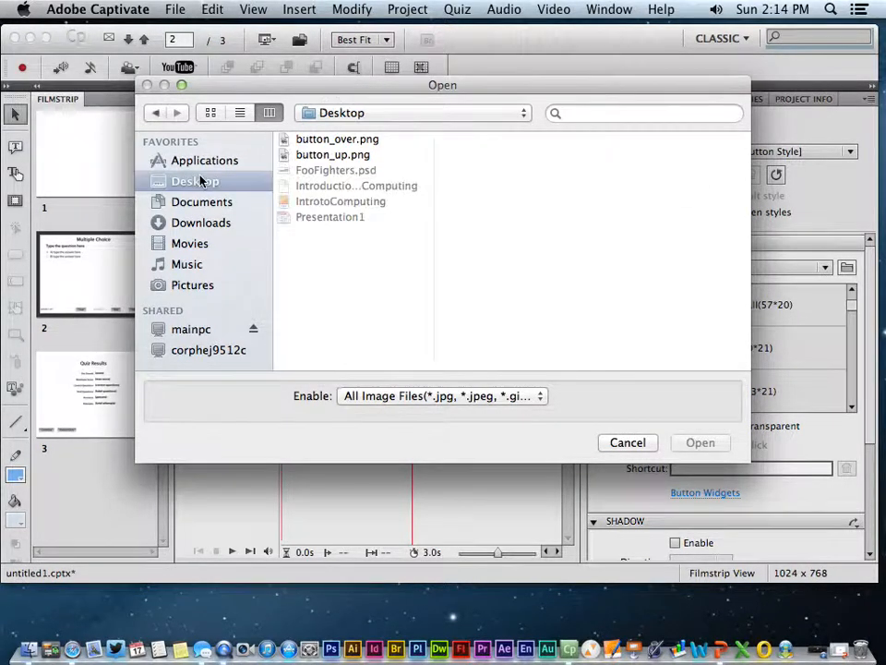
click(317, 159)
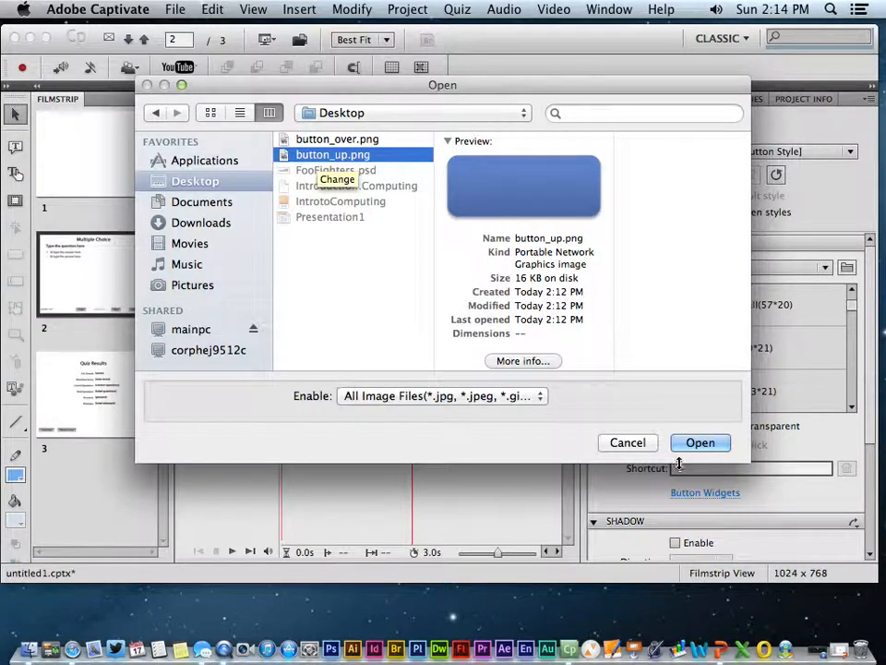
click(496, 397)
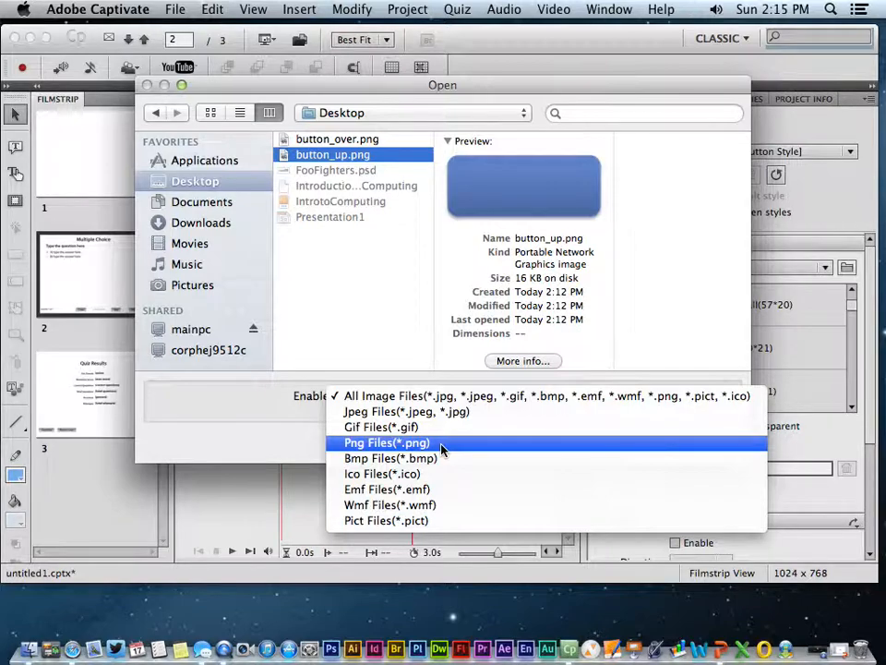
click(415, 331)
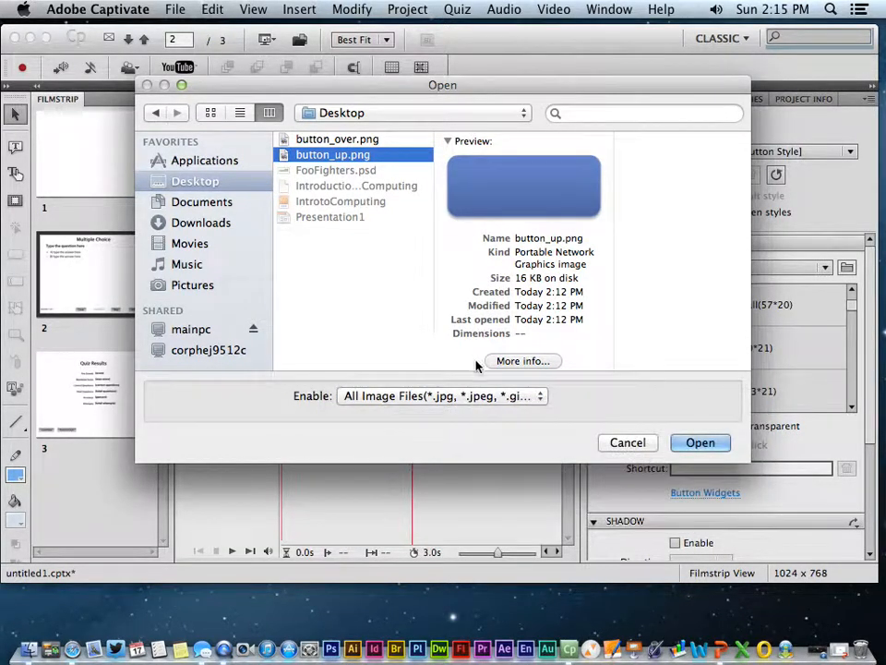
click(695, 443)
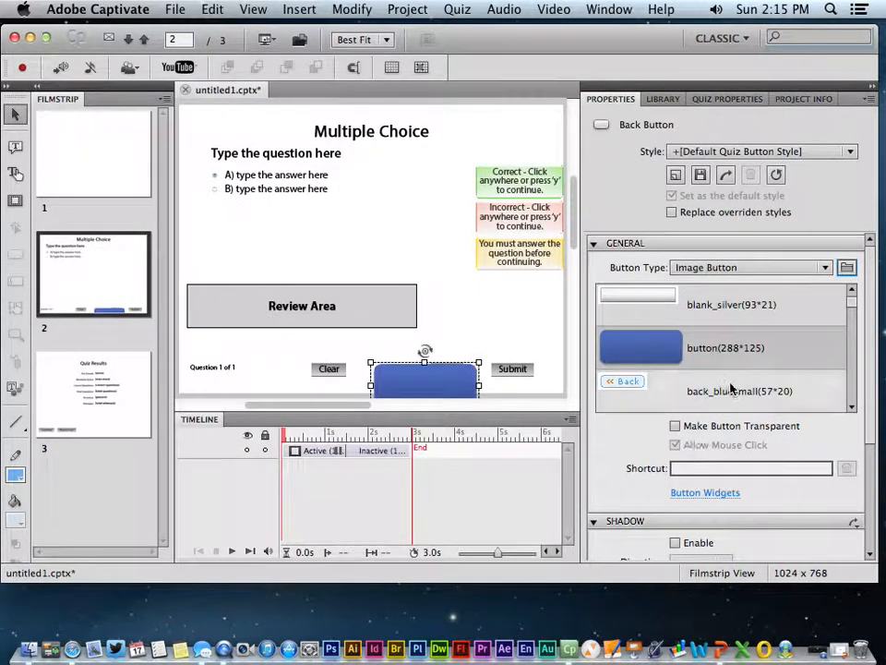
Move the blue Back button up so it fits fully on the slide, and nudge it slightly left between Clear and Submit
drag(431, 375, 429, 351)
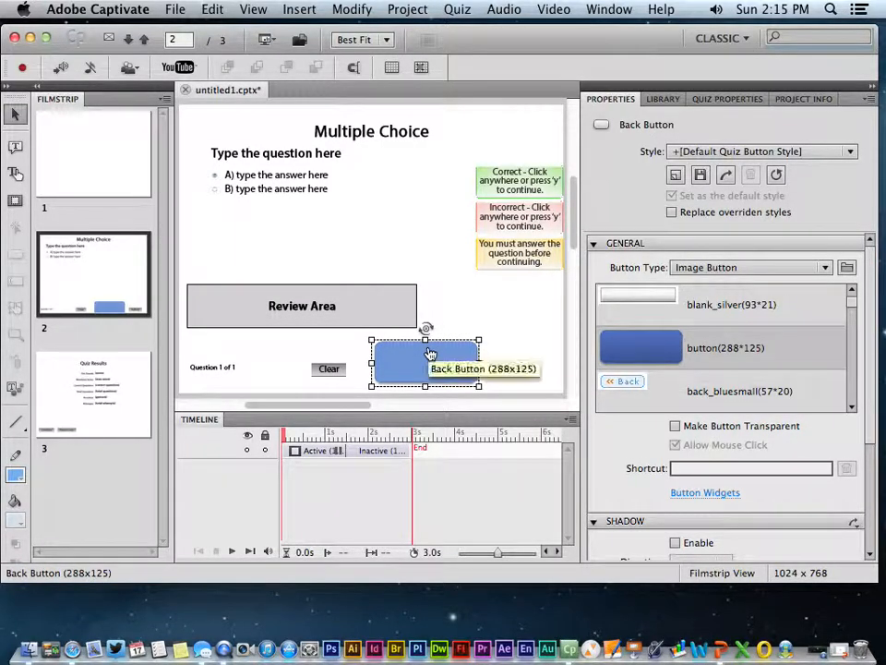
click(479, 327)
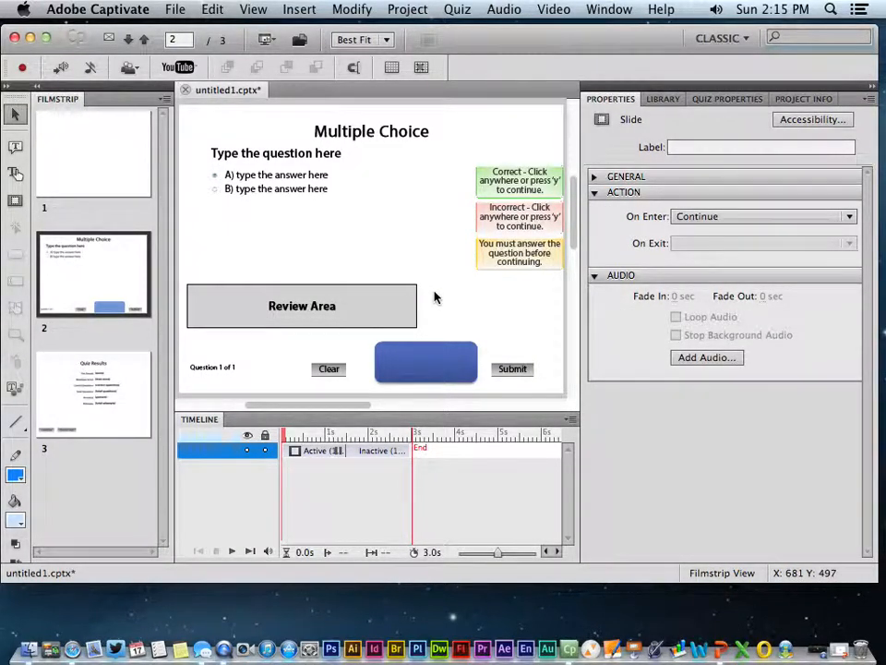
click(440, 354)
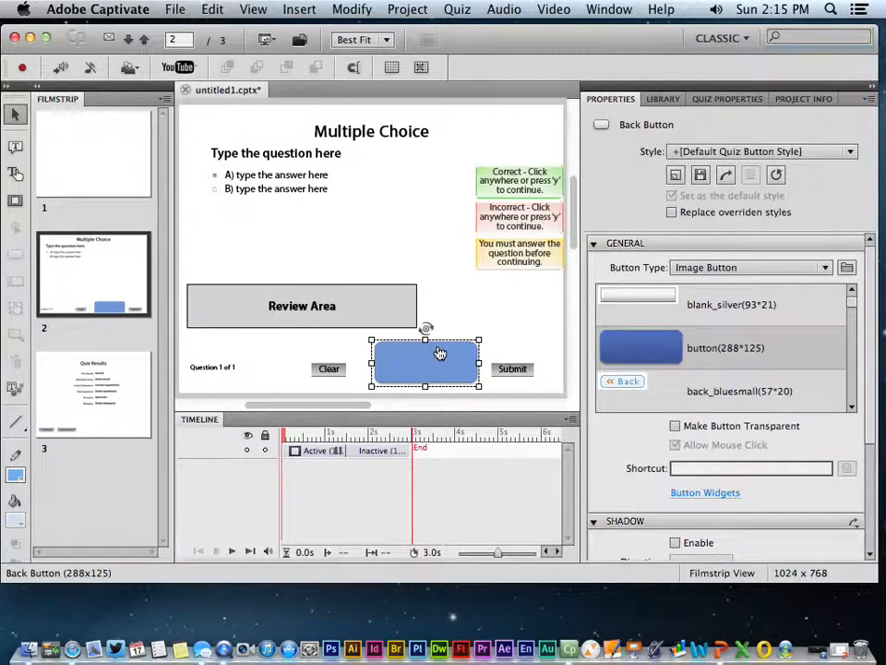
click(500, 313)
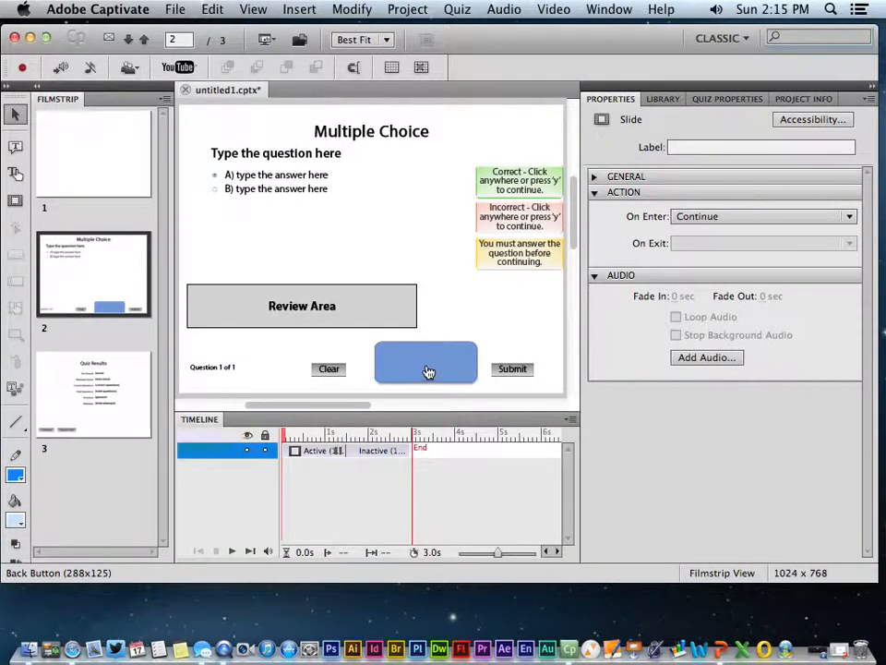
drag(436, 350, 431, 349)
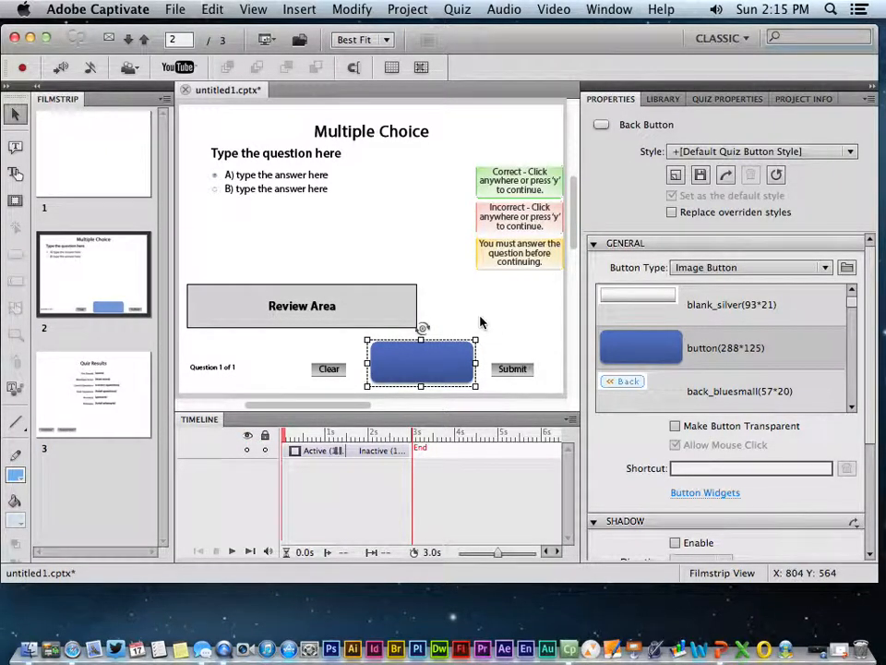
click(492, 353)
click(465, 358)
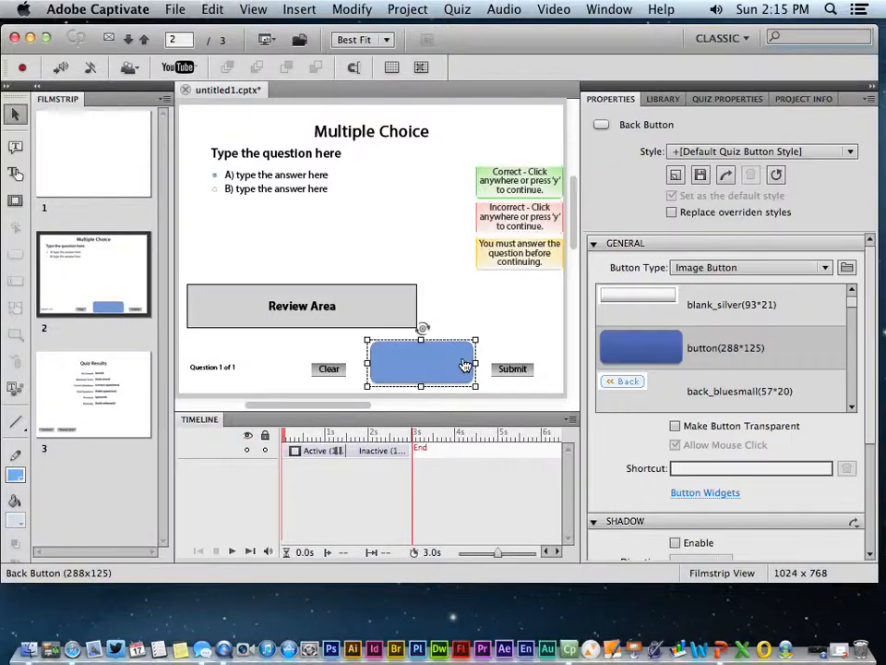
Look through the Submit button's properties and the project library, and shift the blue Back button slightly right
click(513, 369)
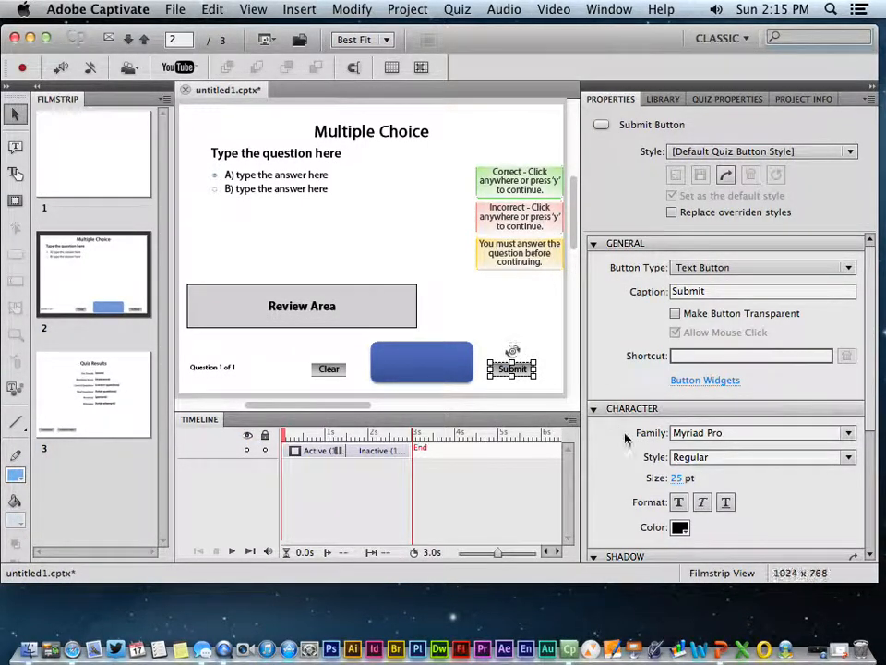
scroll(625, 435, down, 5)
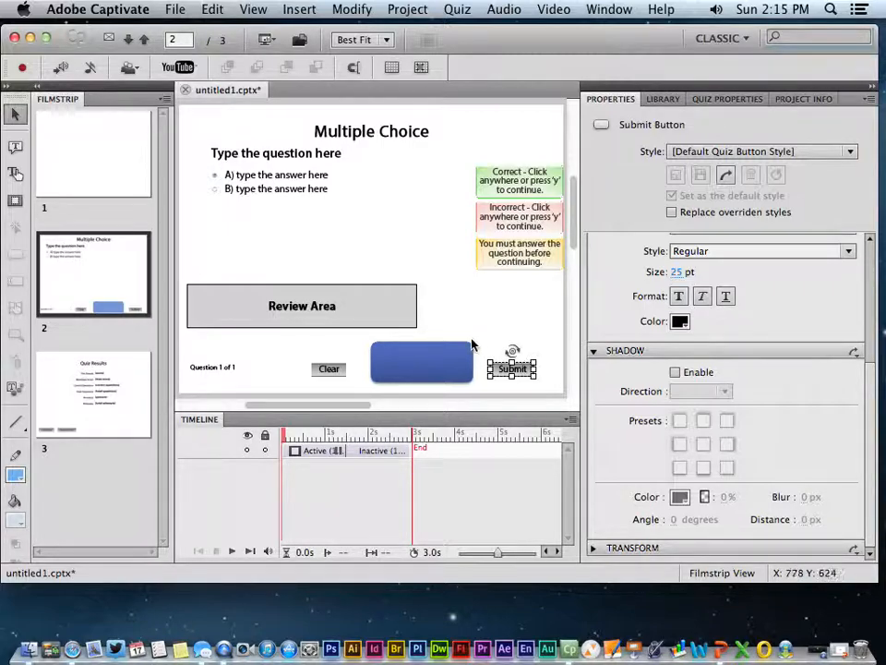
click(665, 99)
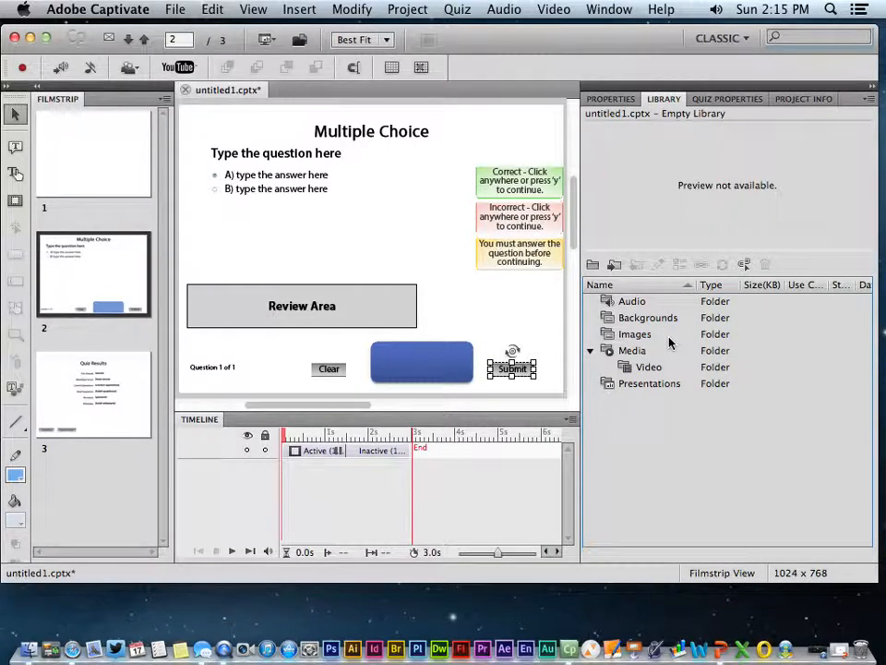
click(441, 321)
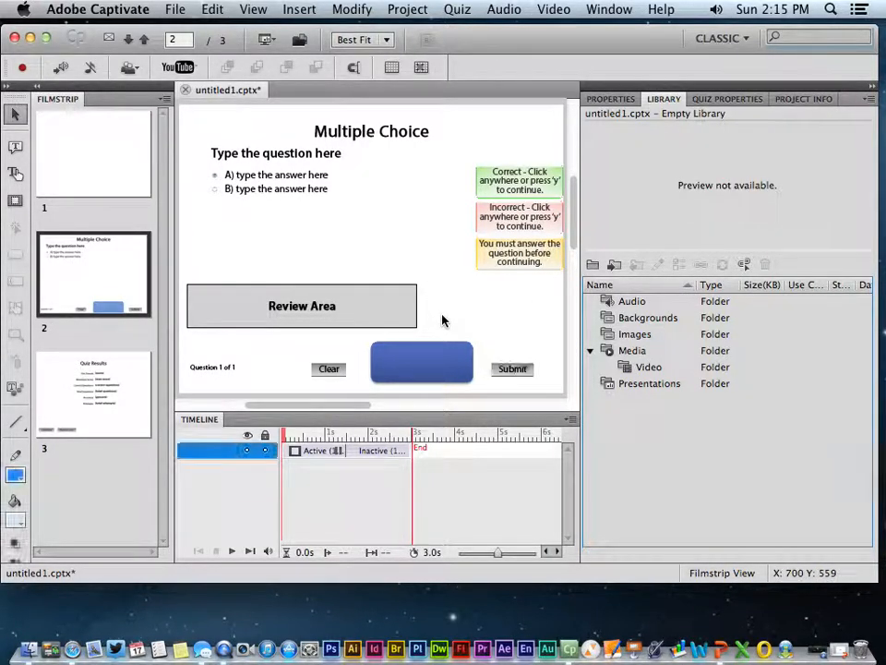
click(420, 370)
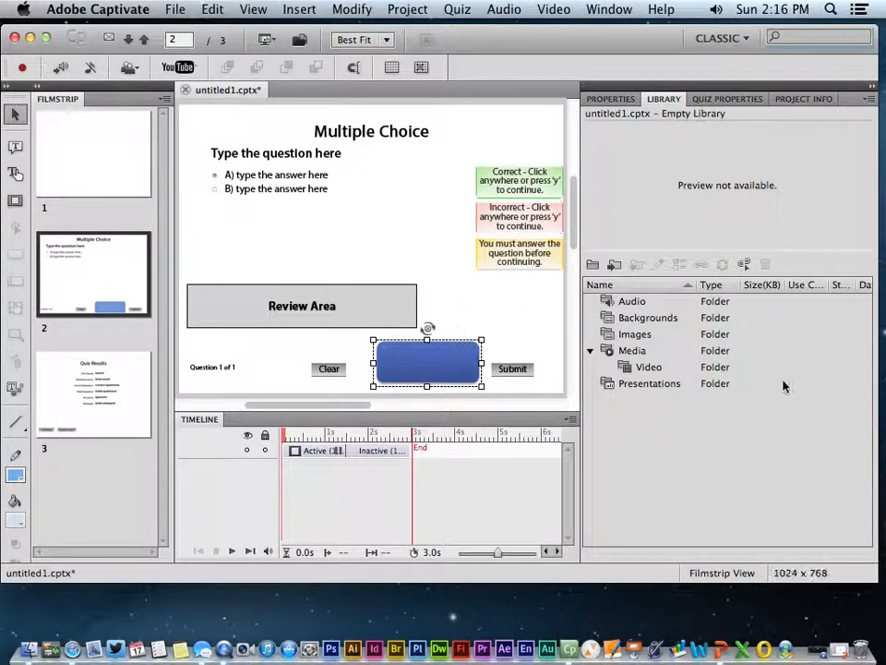
click(453, 331)
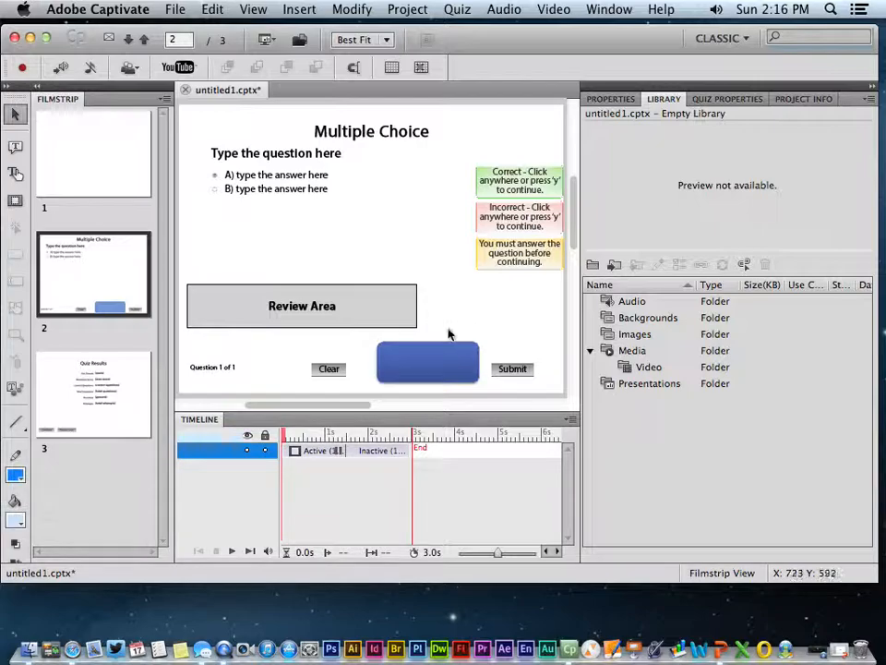
click(430, 356)
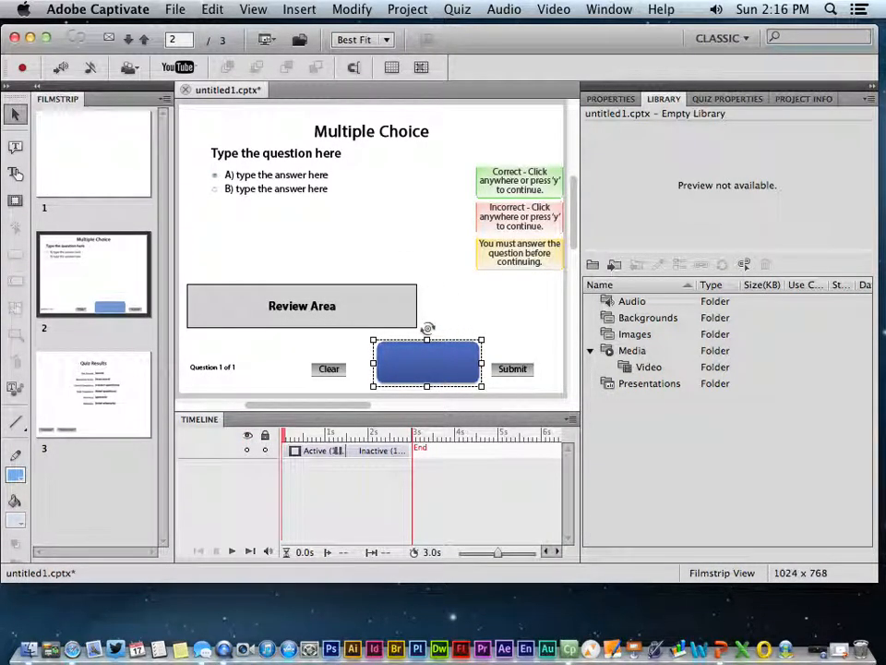
Minimize the Captivate project and move button_up.png and button_over.png together to the Desktop's upper-left corner
click(31, 38)
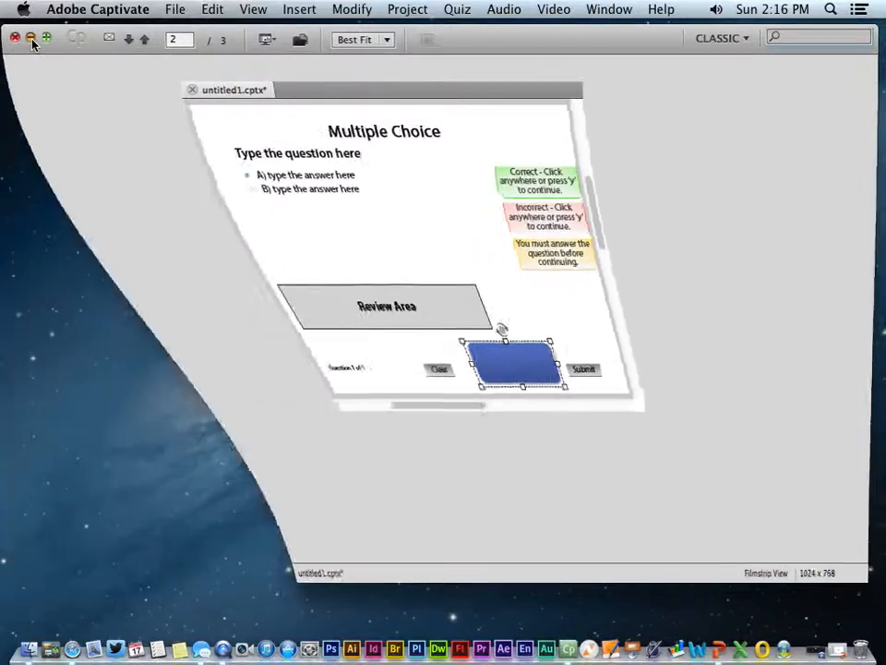
click(335, 292)
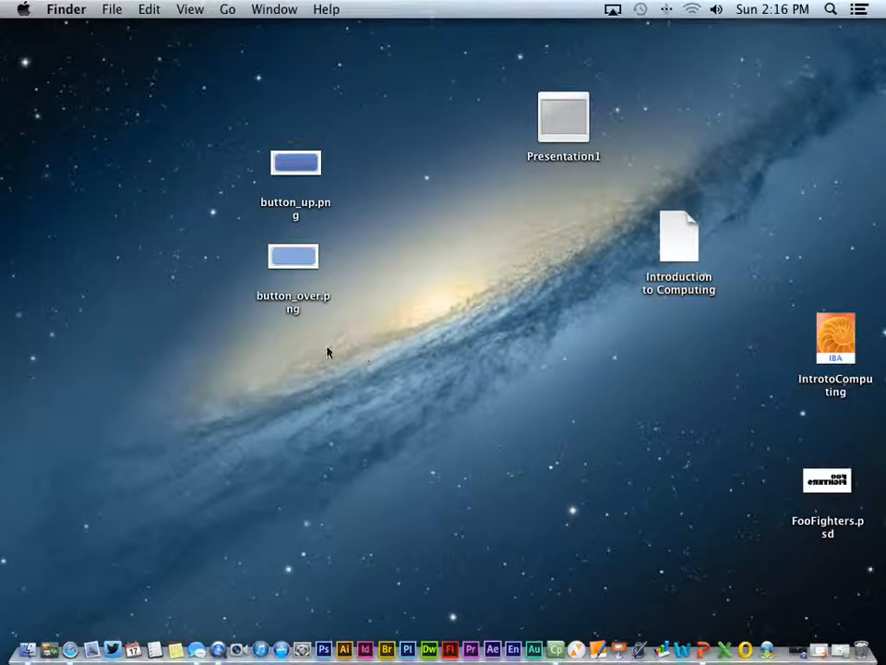
drag(312, 344, 97, 106)
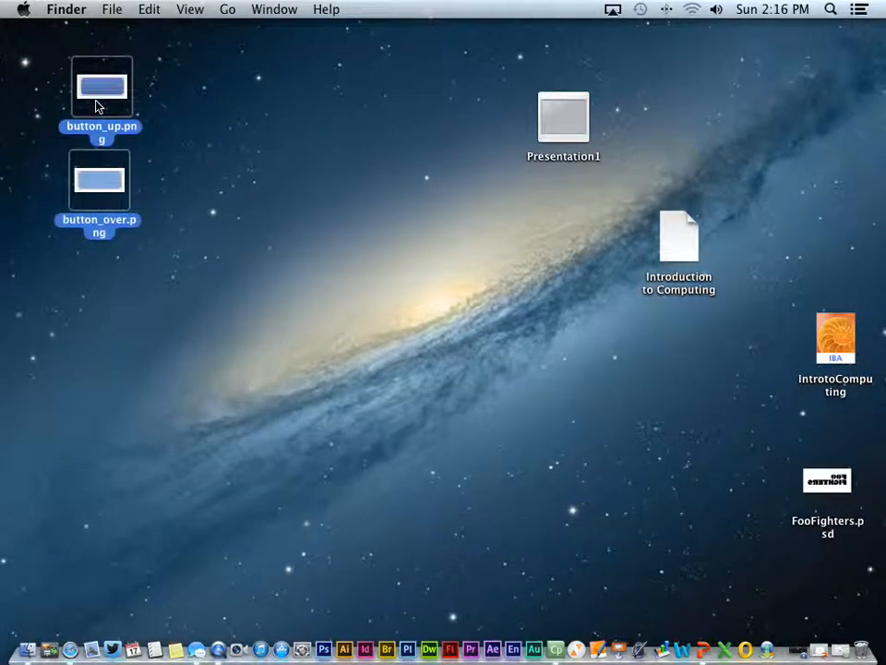
click(198, 159)
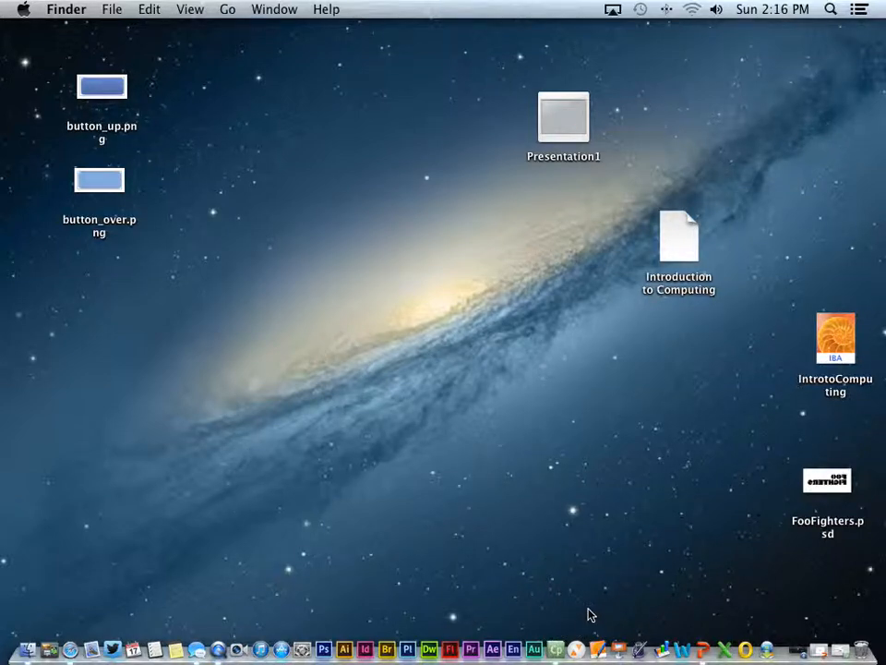
click(799, 651)
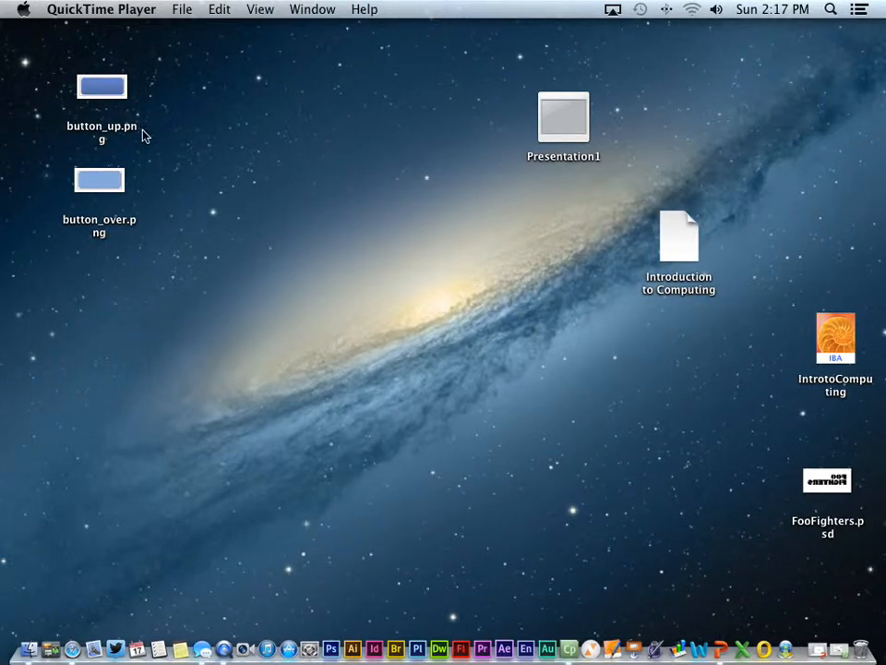